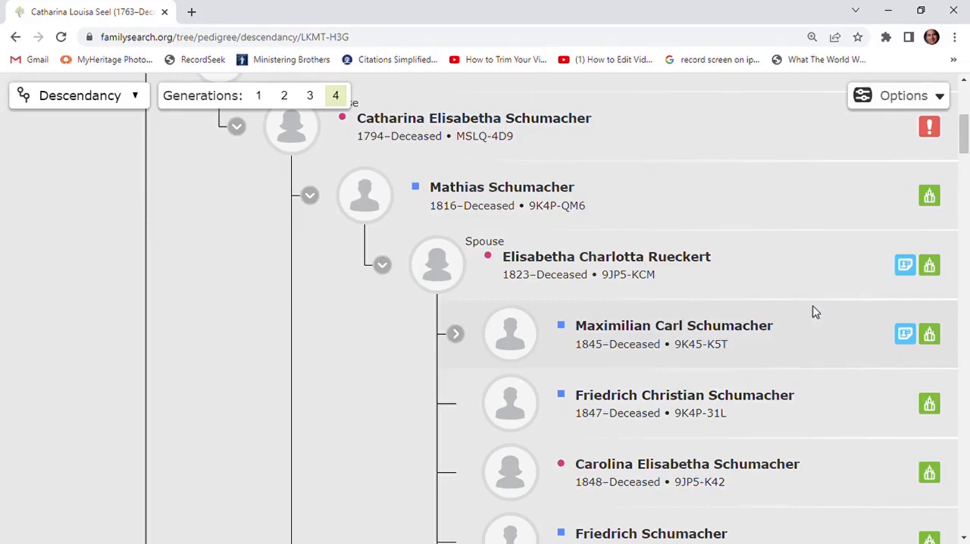
Open the Germany Marriages, 1558-1929 hint for the mother of the child with the orange temple icon and start Review and Attach
scroll(816, 312, down, 10)
click(905, 241)
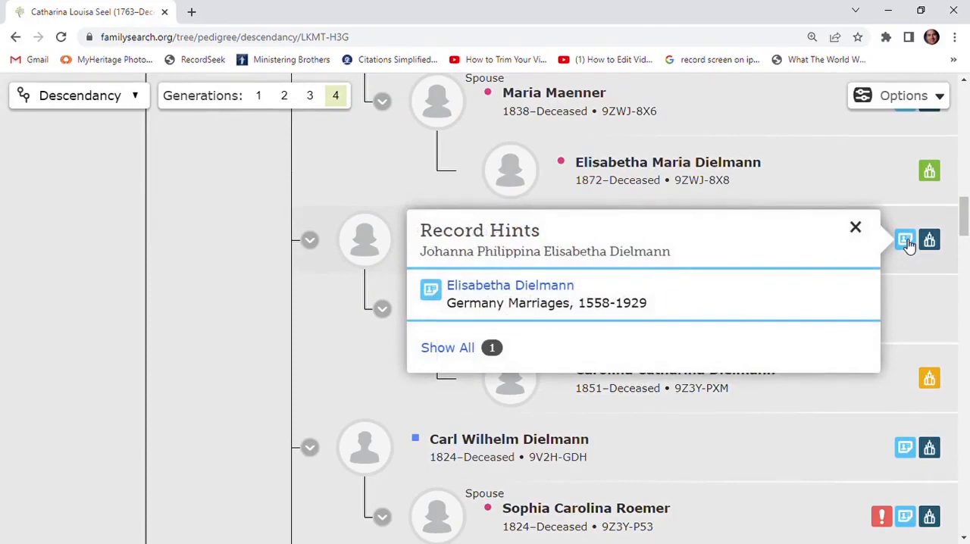
click(438, 297)
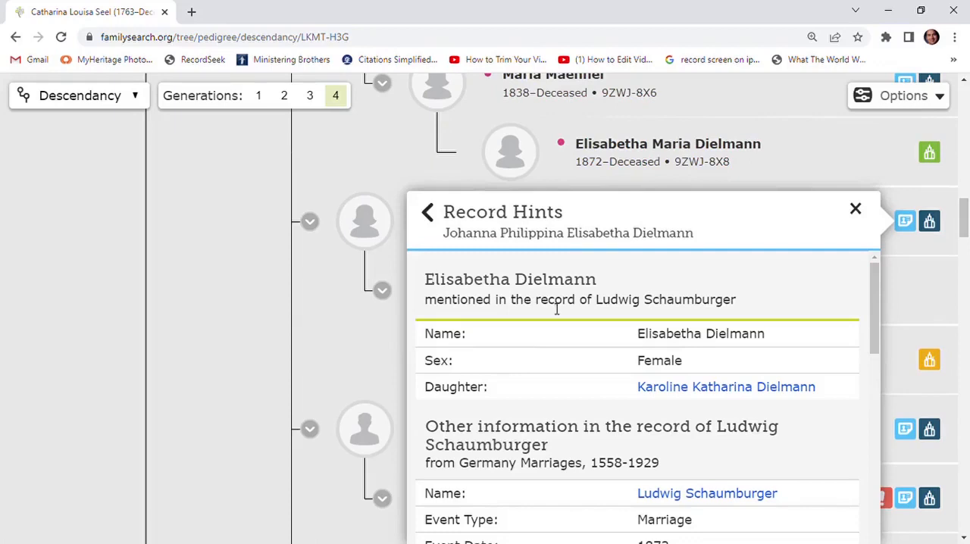
scroll(573, 352, down, 3)
scroll(575, 354, down, 6)
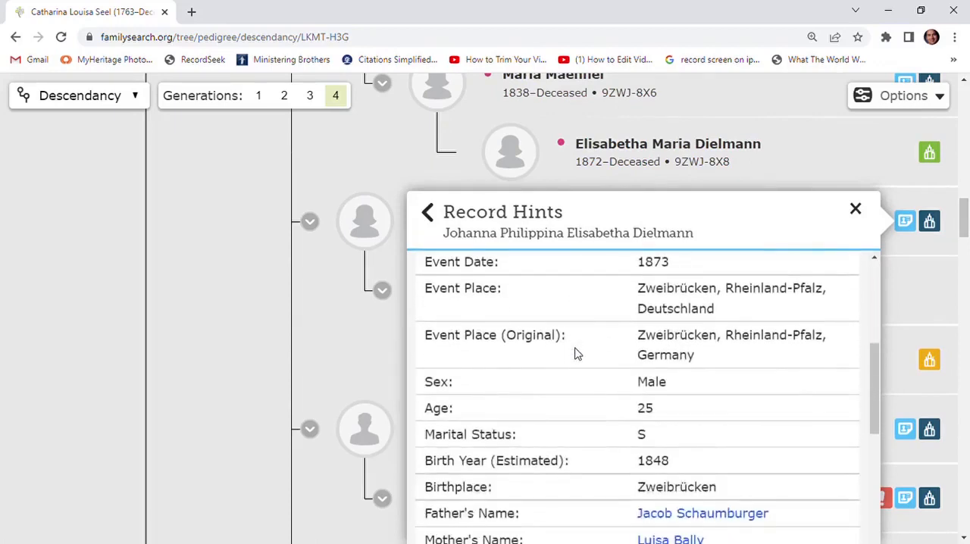
scroll(575, 356, down, 5)
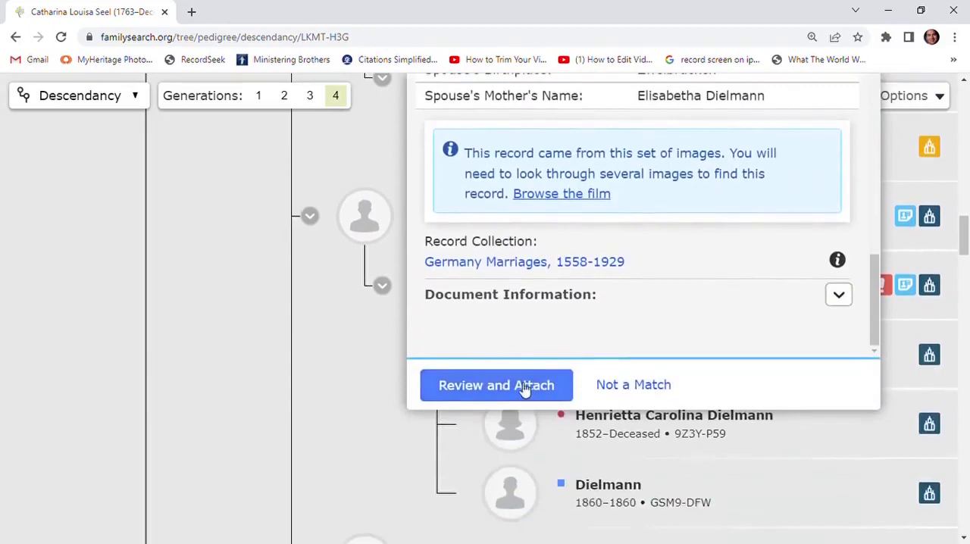
click(525, 387)
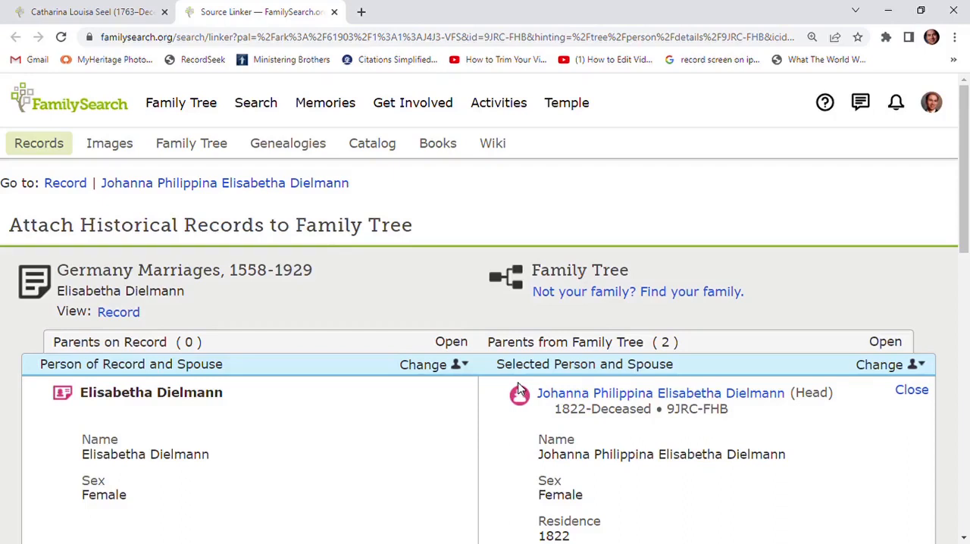
Compare the mother, daughter and other people on the marriage record with the matching relatives in the Family Tree
scroll(277, 348, down, 2)
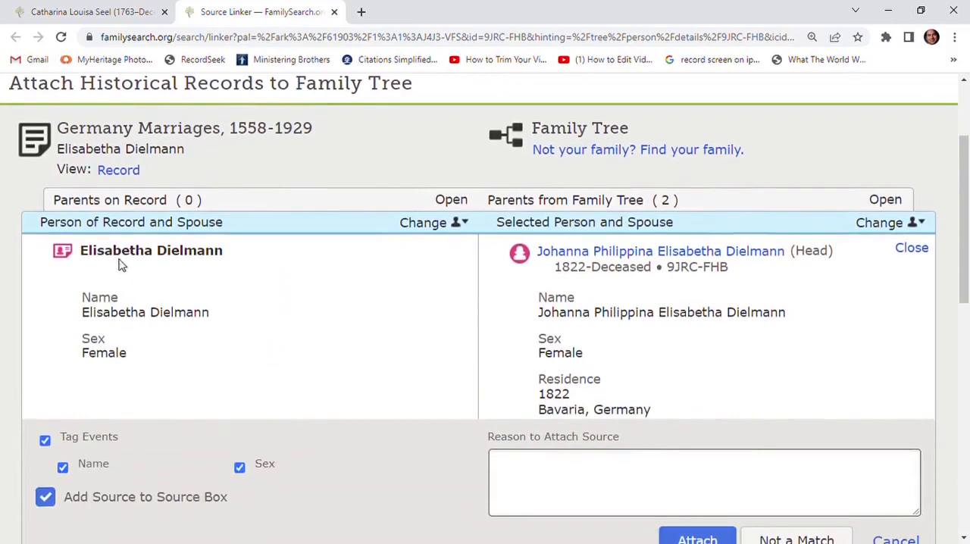
scroll(171, 275, down, 1)
scroll(169, 275, down, 1)
scroll(165, 275, up, 1)
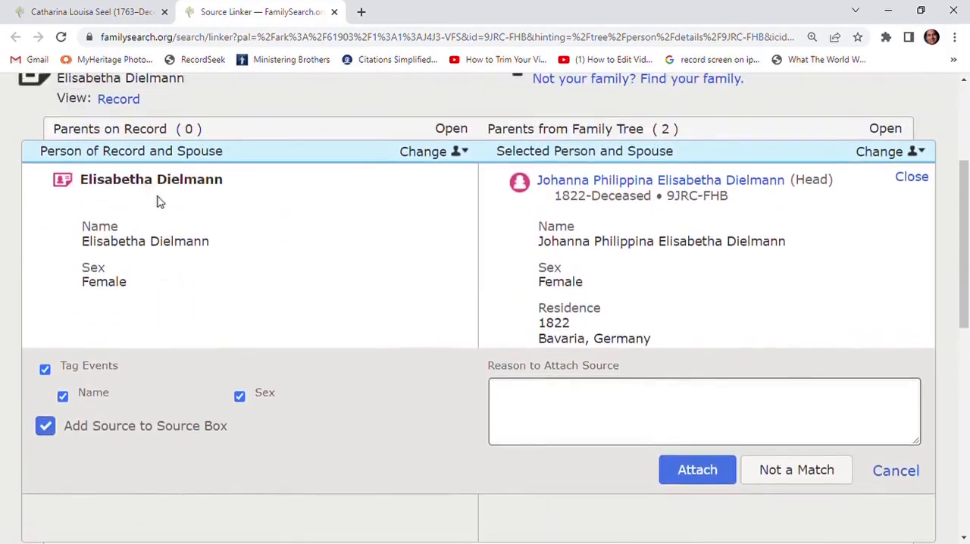
scroll(275, 241, down, 4)
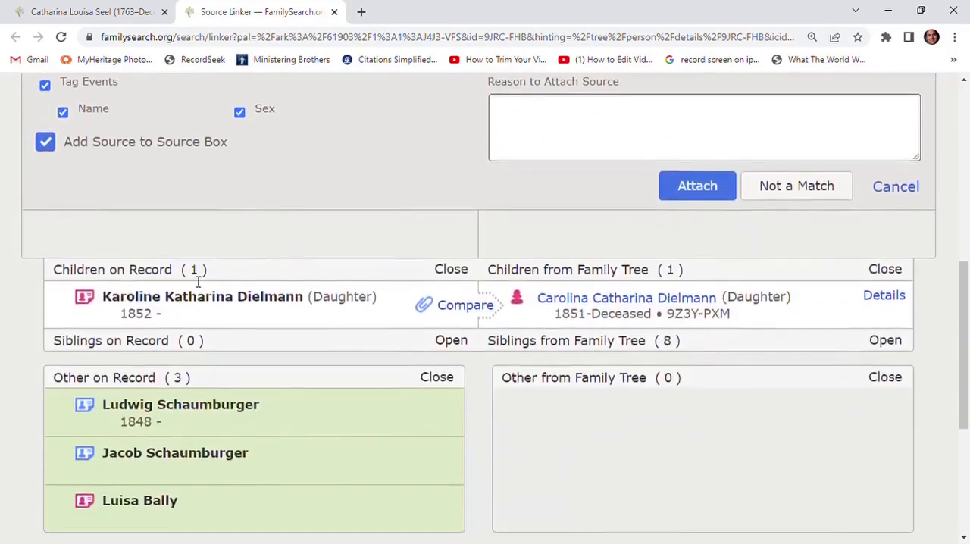
mouse_move(139, 313)
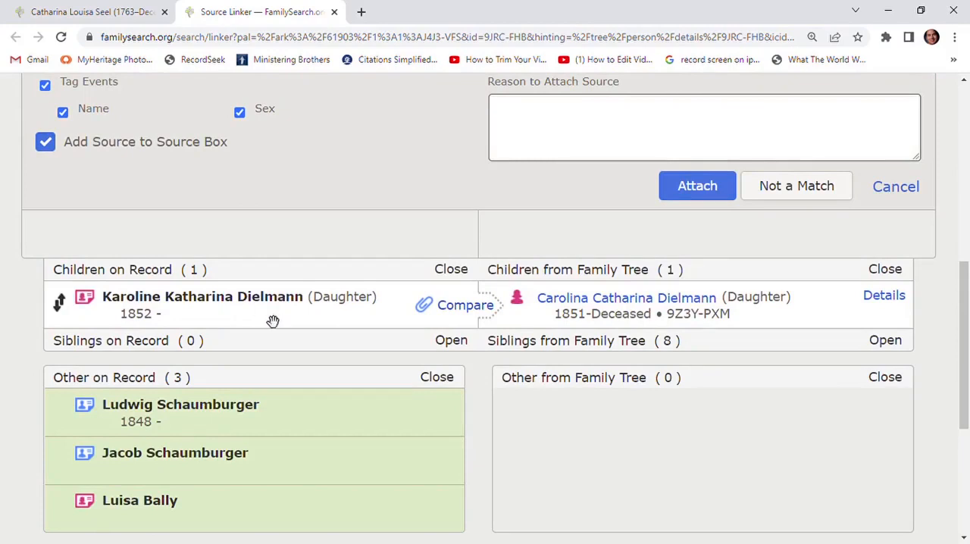
scroll(272, 315, up, 3)
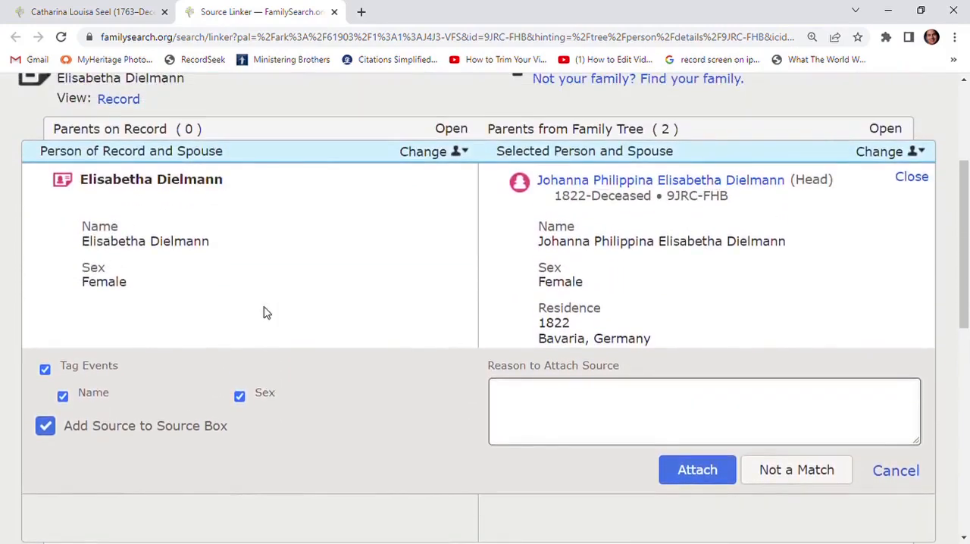
scroll(265, 312, down, 3)
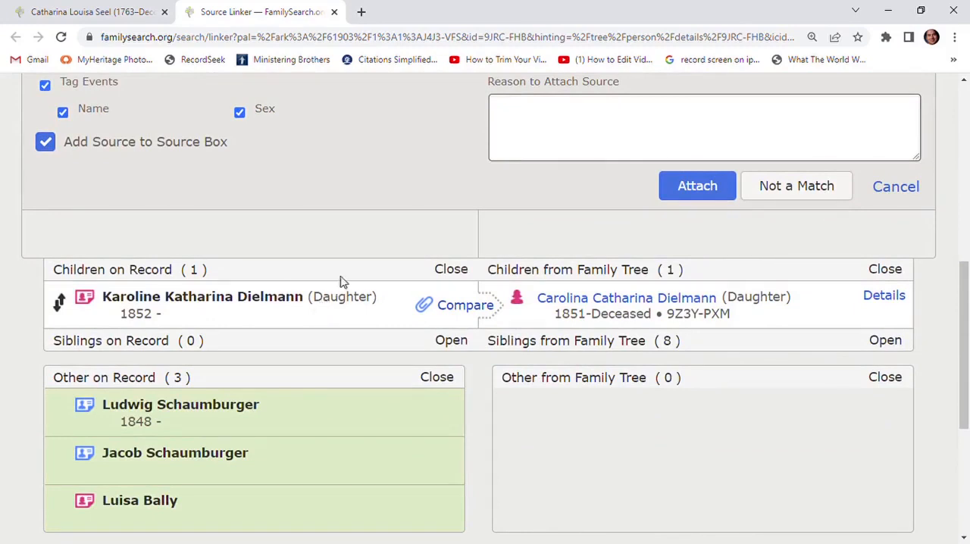
scroll(341, 279, down, 1)
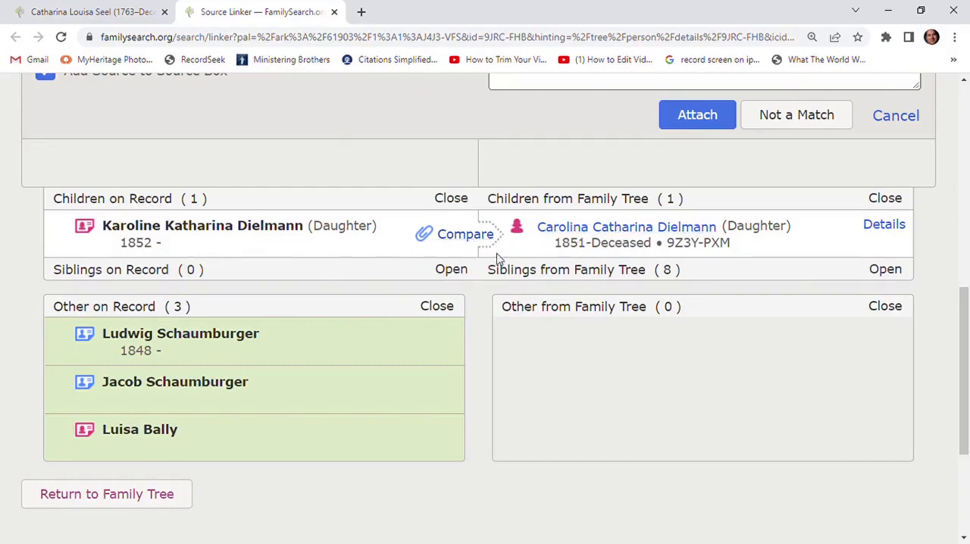
scroll(410, 361, up, 5)
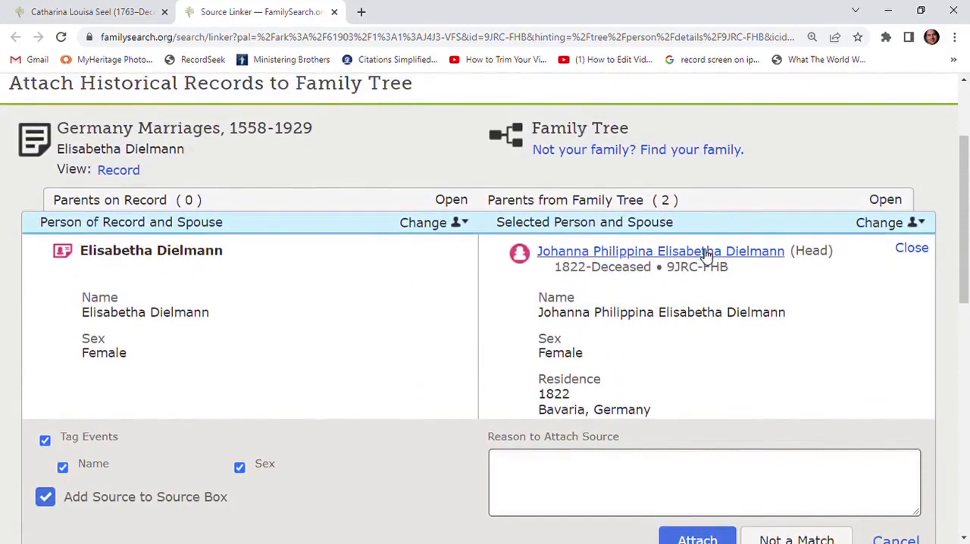
scroll(663, 281, up, 1)
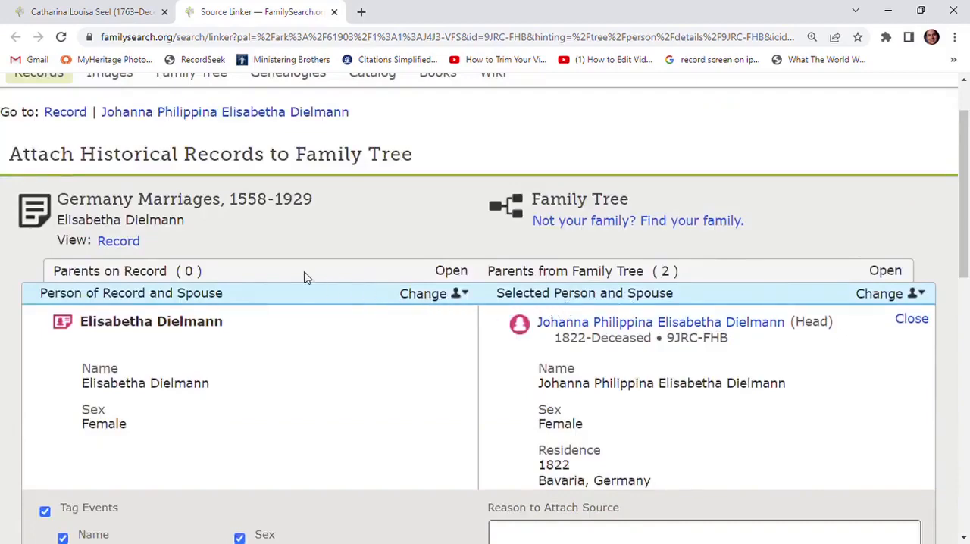
View the full marriage record, read its spouse and parent details, and close it
click(119, 243)
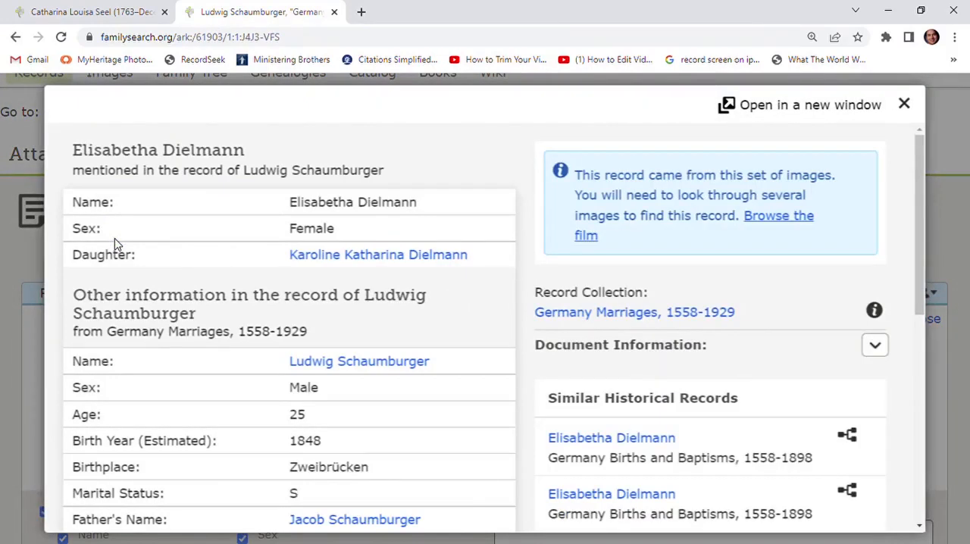
scroll(348, 392, down, 2)
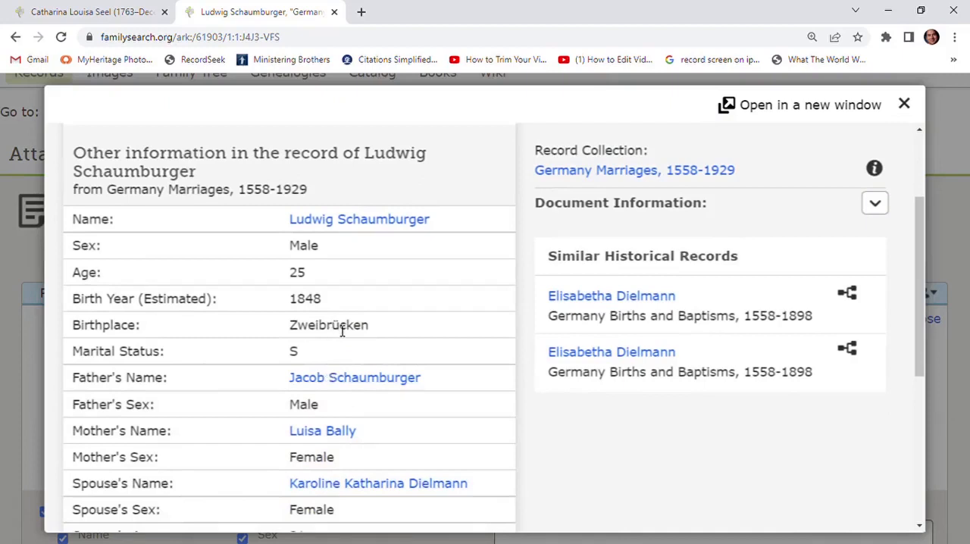
scroll(342, 331, up, 2)
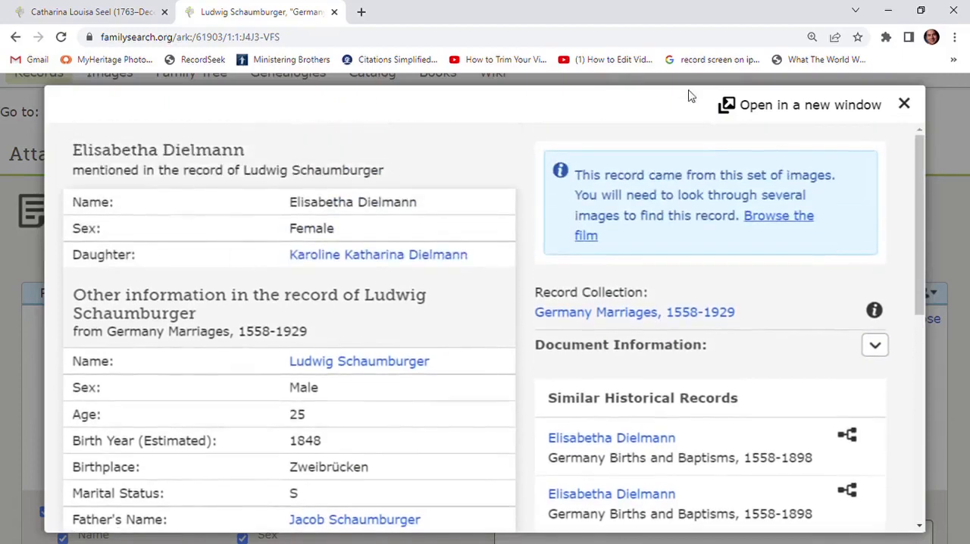
click(905, 104)
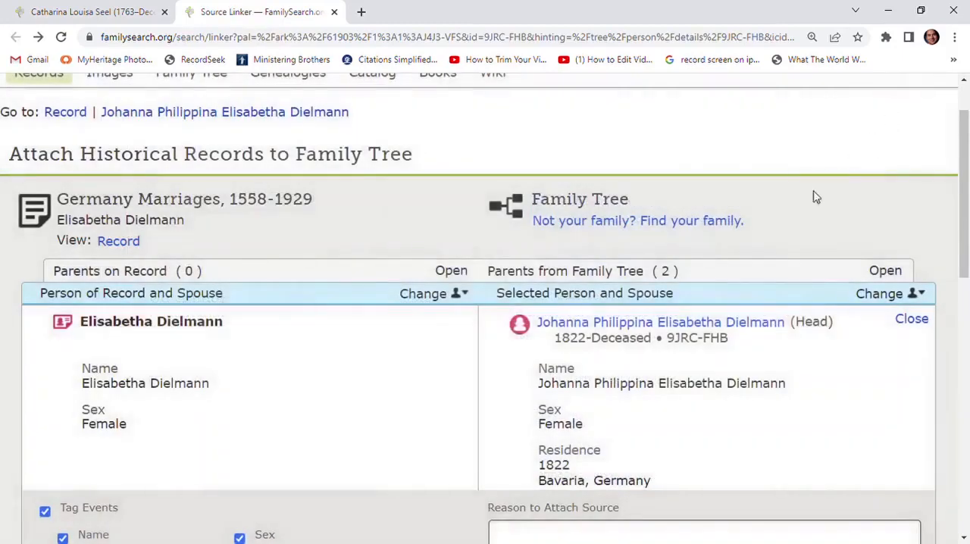
Review the vitals on the Family Tree daughter's person page and return to the Source Linker comparison
scroll(637, 299, down, 5)
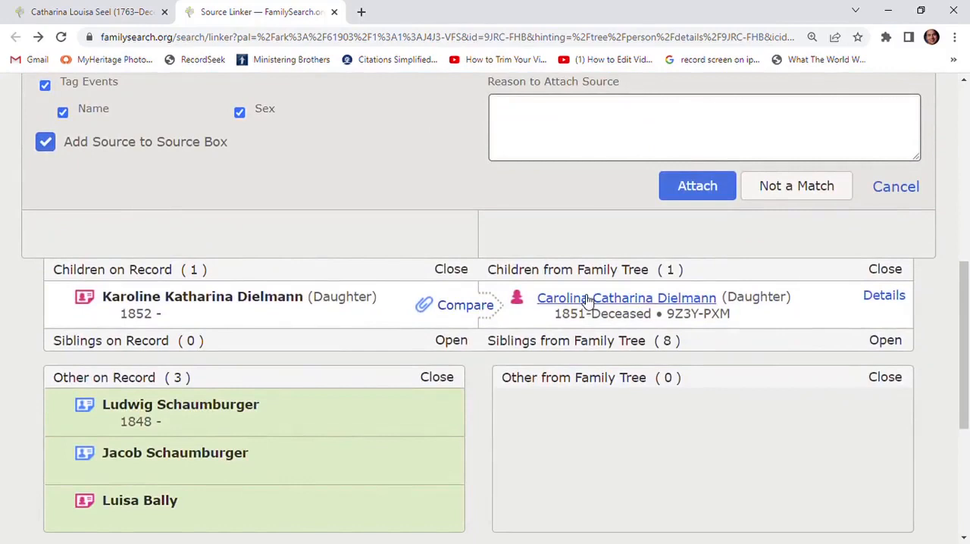
mouse_move(589, 298)
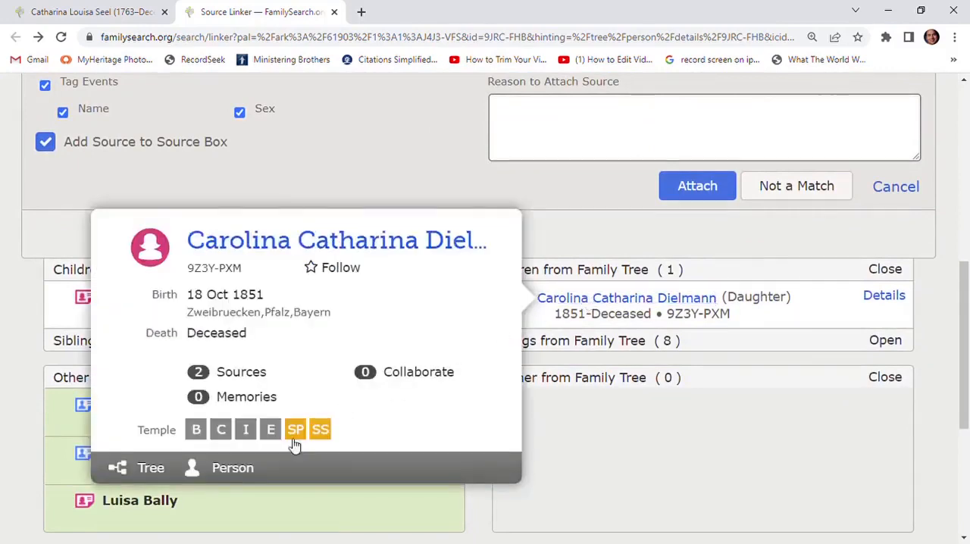
click(234, 468)
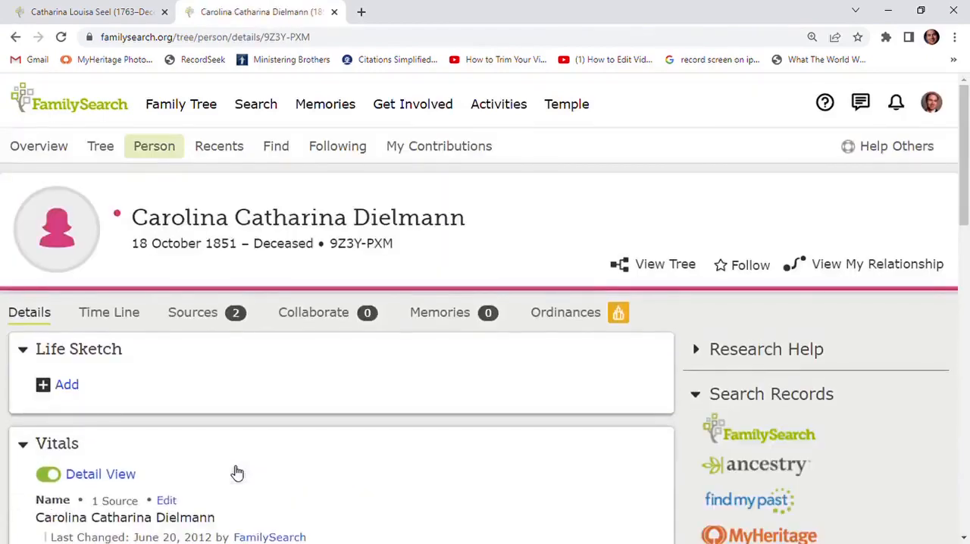
scroll(277, 474, down, 3)
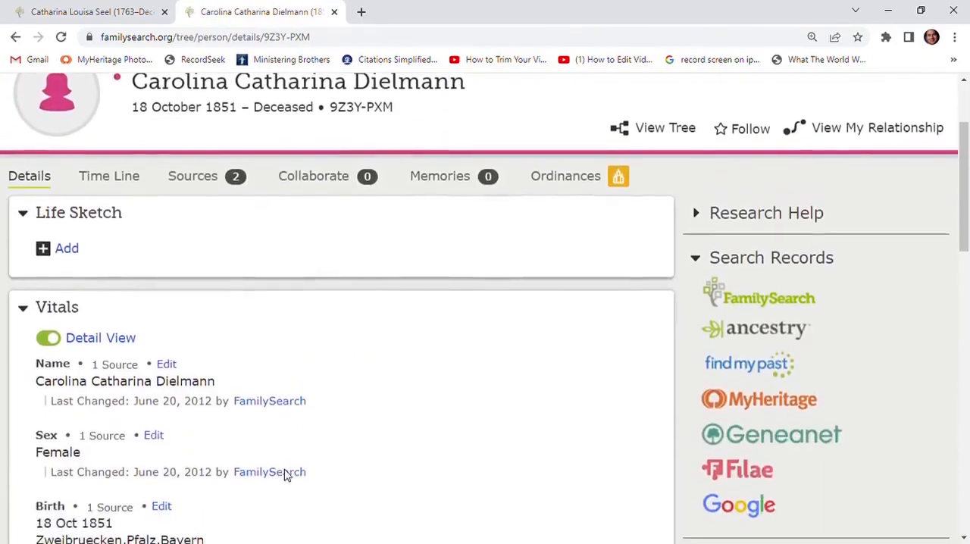
scroll(285, 475, down, 1)
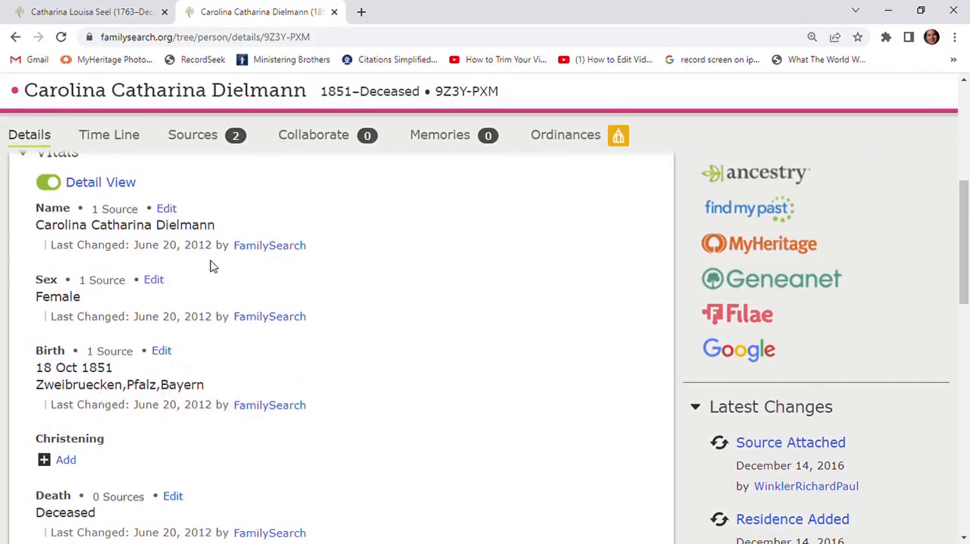
scroll(212, 243, up, 3)
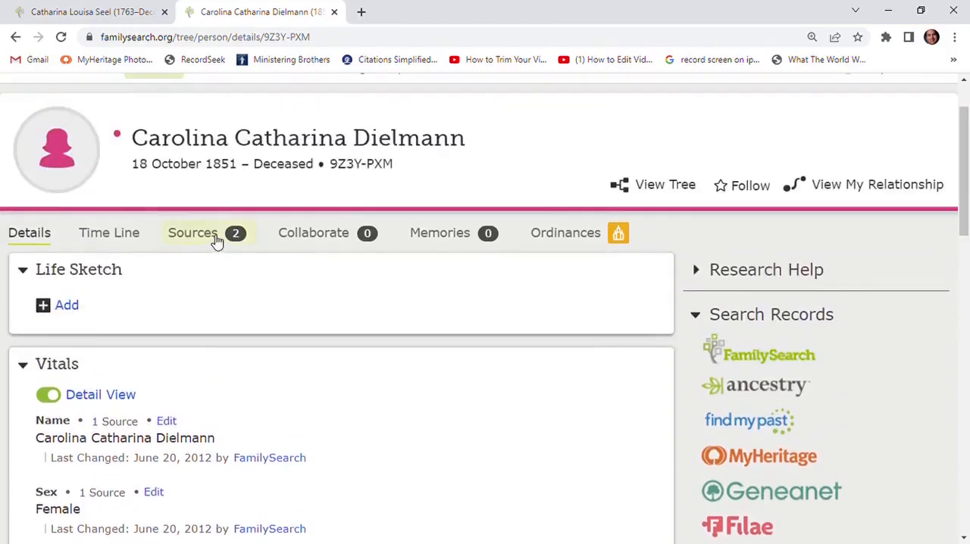
click(108, 15)
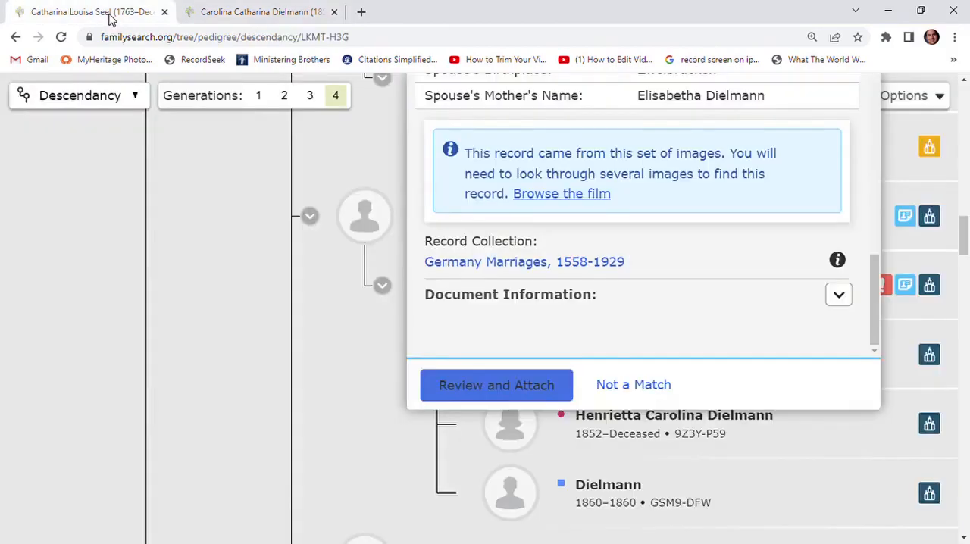
click(238, 16)
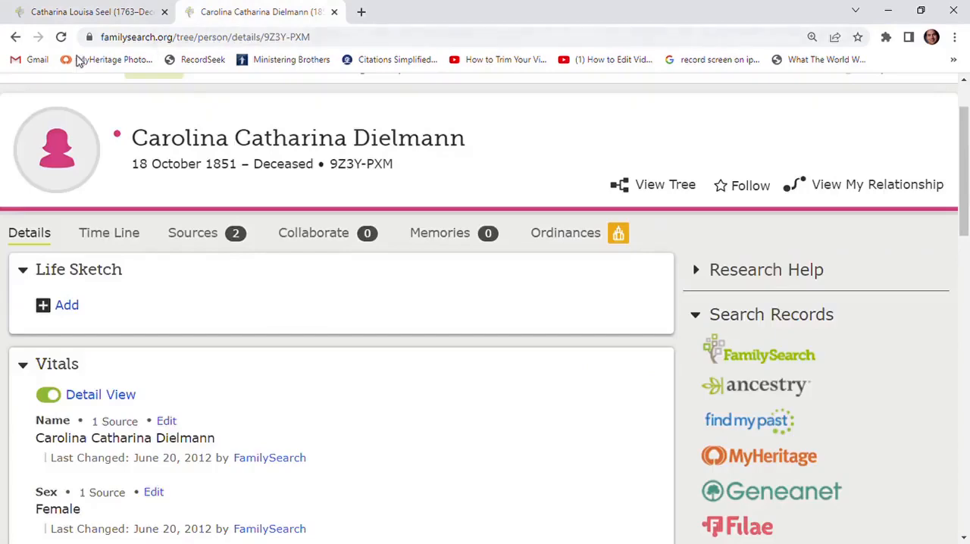
click(13, 38)
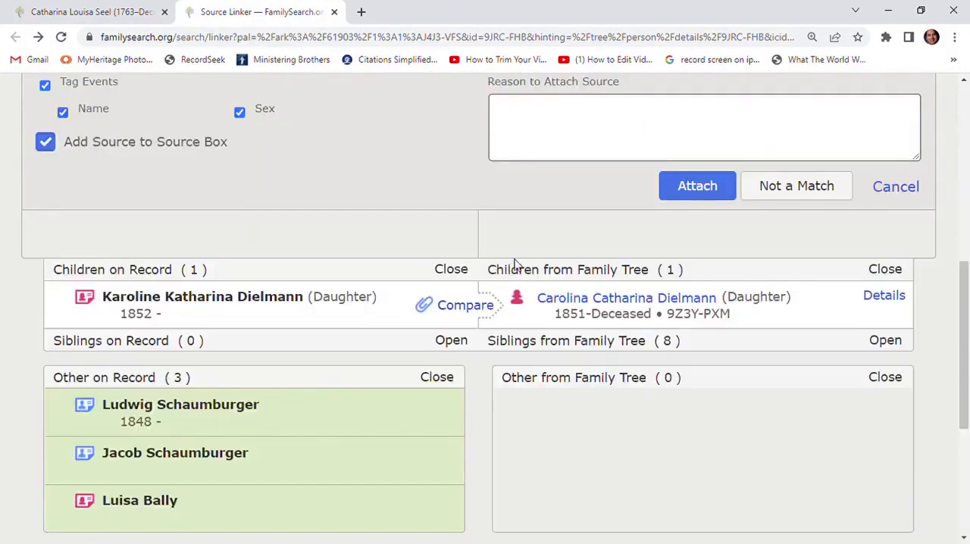
Attach the marriage record to the selected mother, and compare and attach it to her matching daughter in the Family Tree
scroll(528, 256, up, 4)
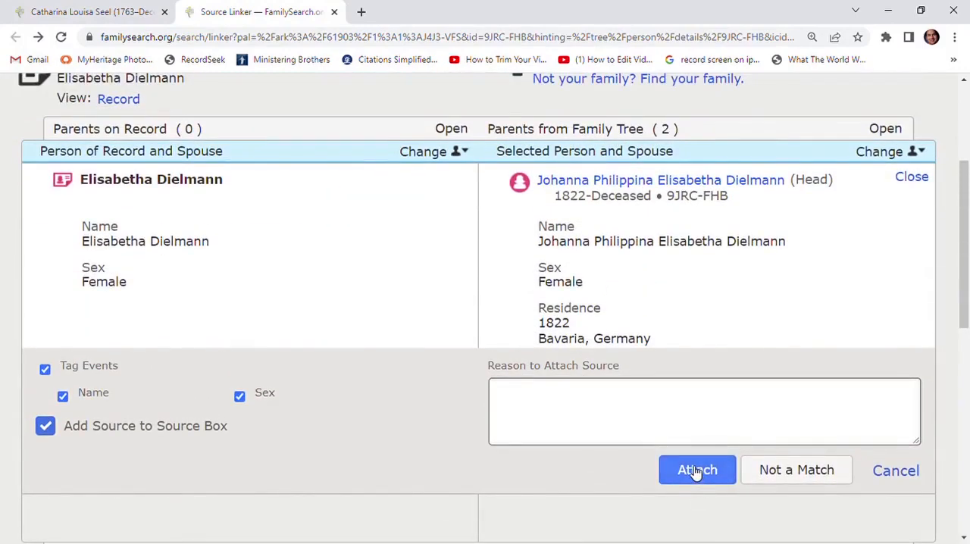
click(696, 471)
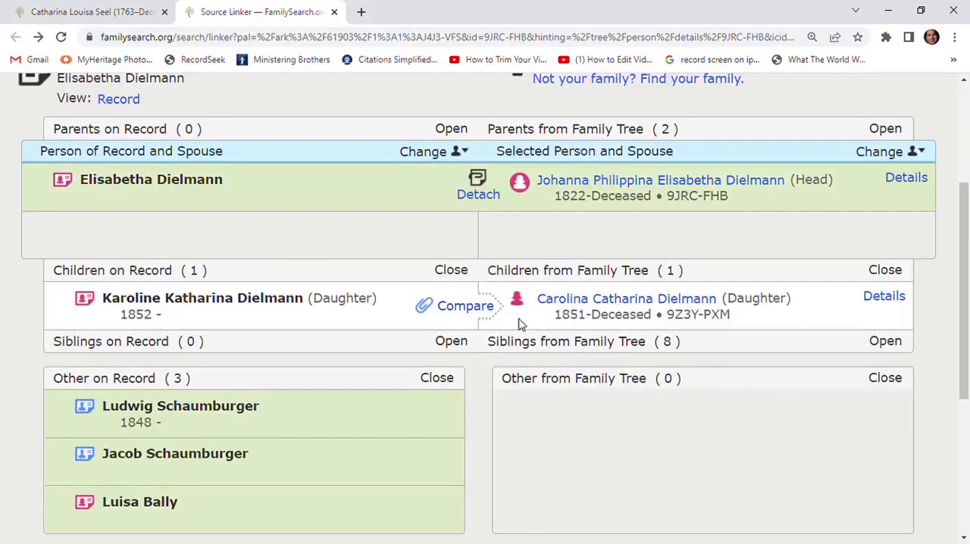
click(462, 306)
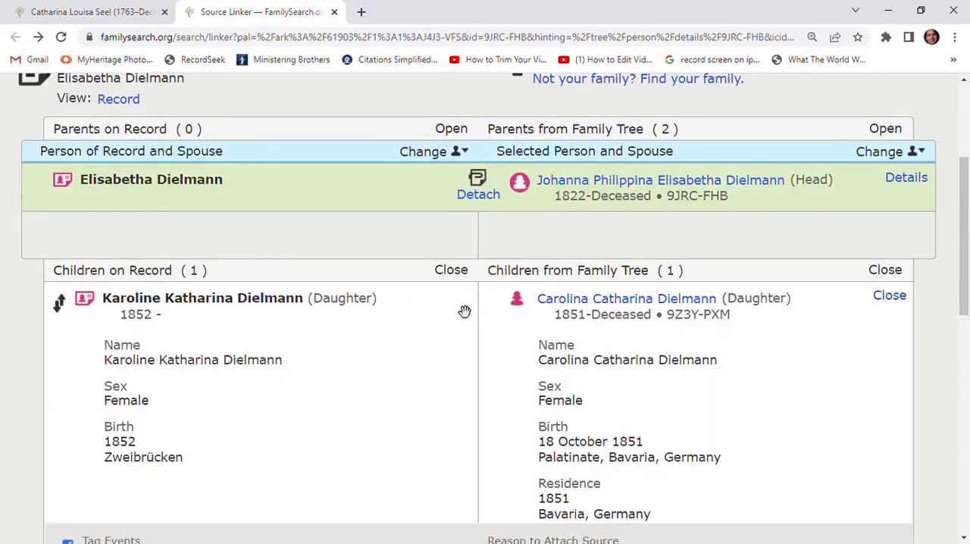
scroll(463, 311, down, 5)
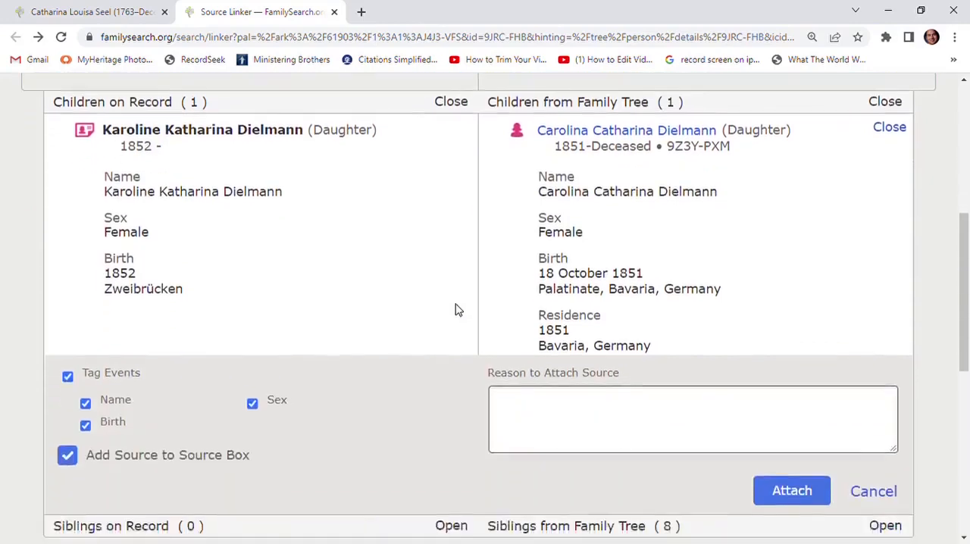
scroll(377, 227, up, 3)
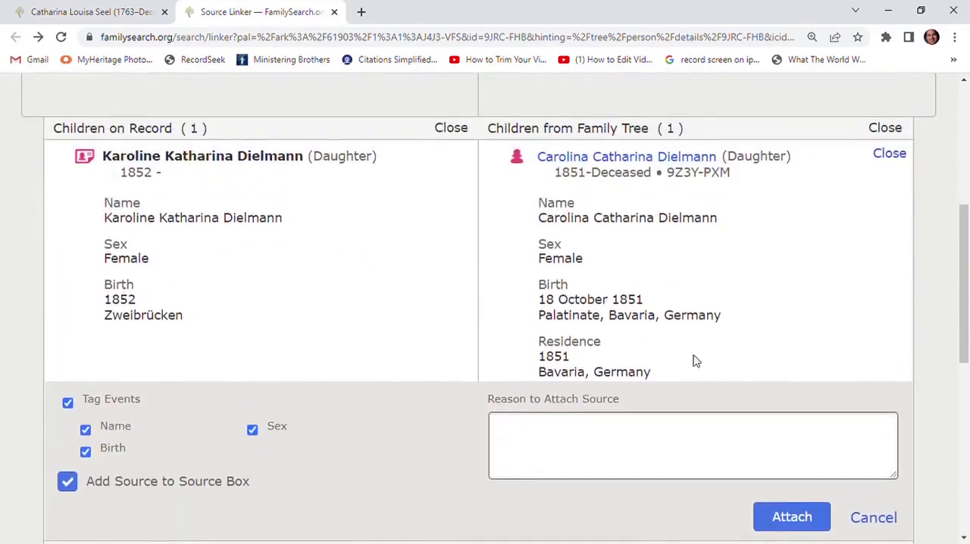
scroll(448, 288, down, 2)
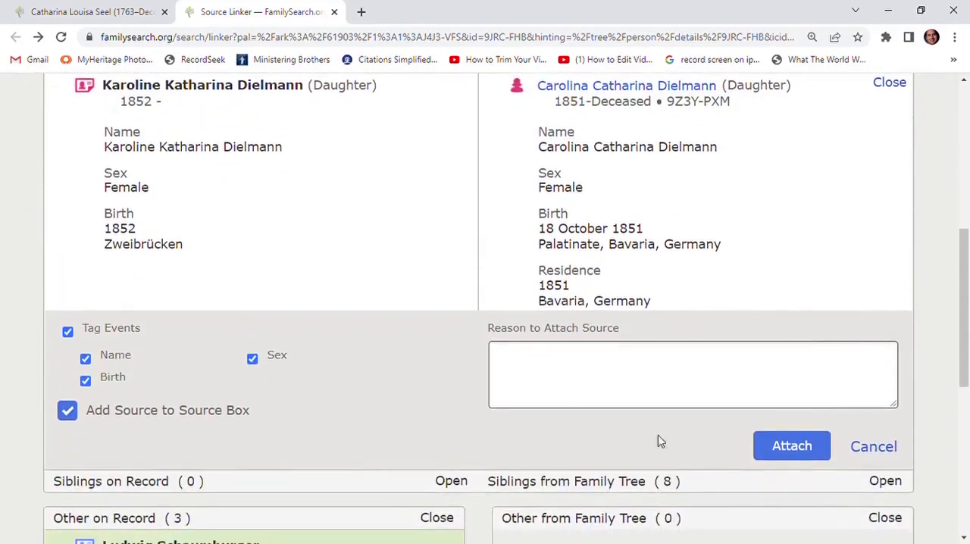
click(788, 446)
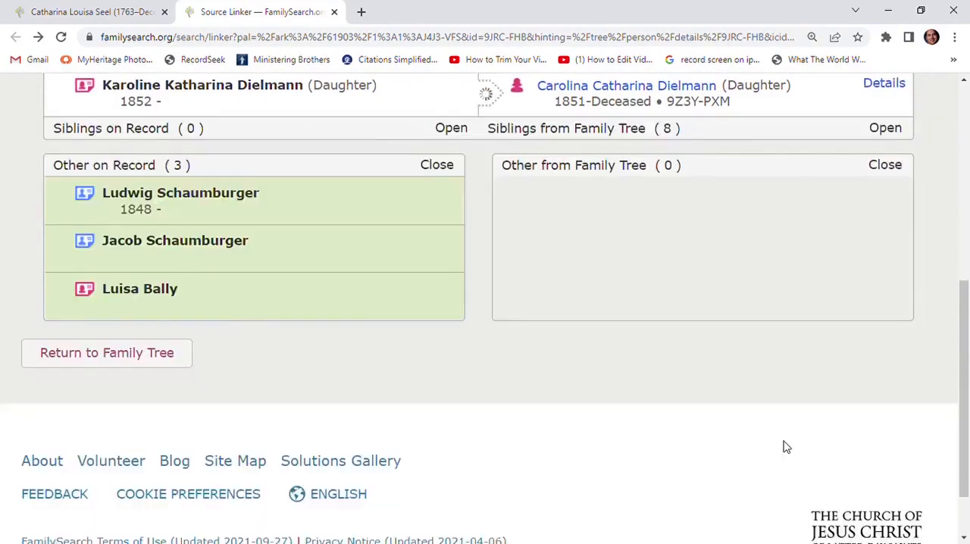
scroll(617, 392, up, 5)
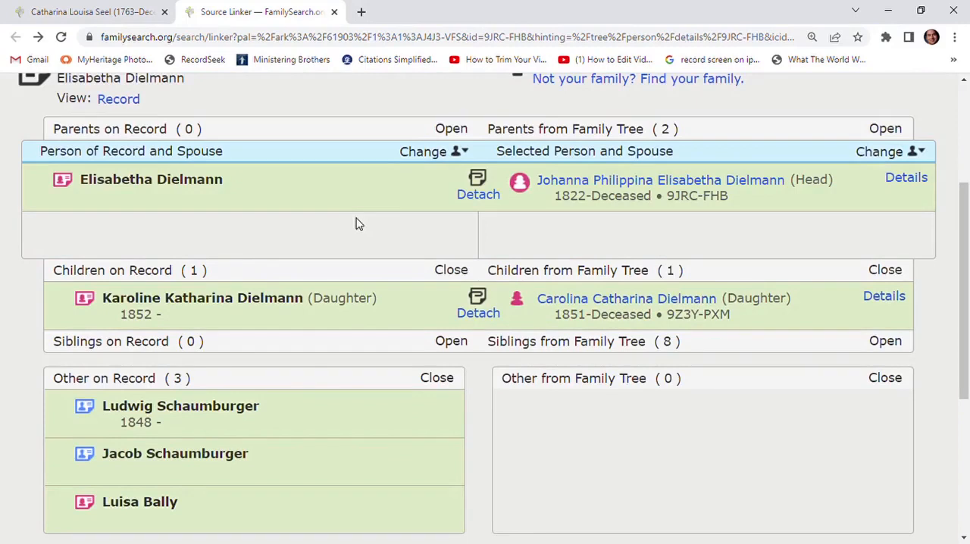
Change the focus person of the record from the mother to her daughter born in 1852
mouse_move(356, 297)
scroll(290, 320, up, 1)
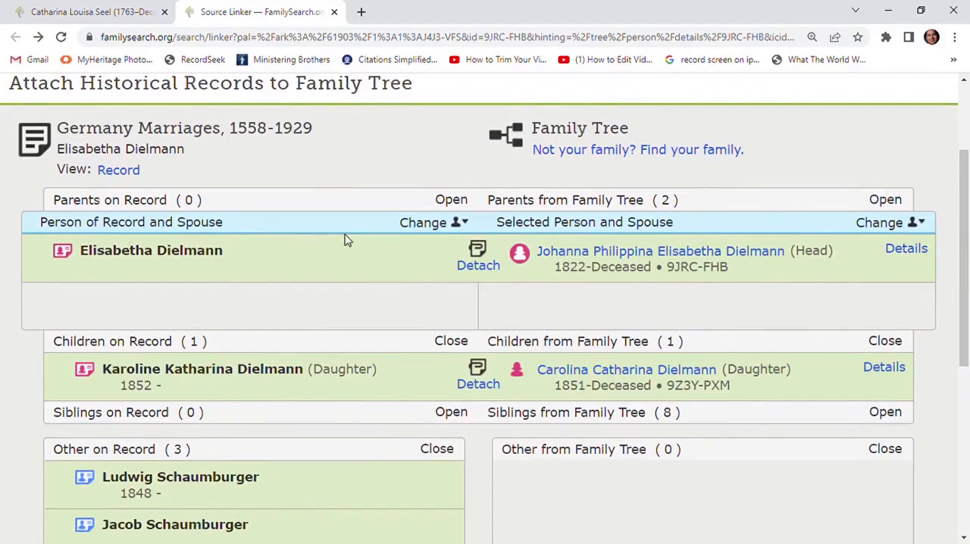
click(428, 224)
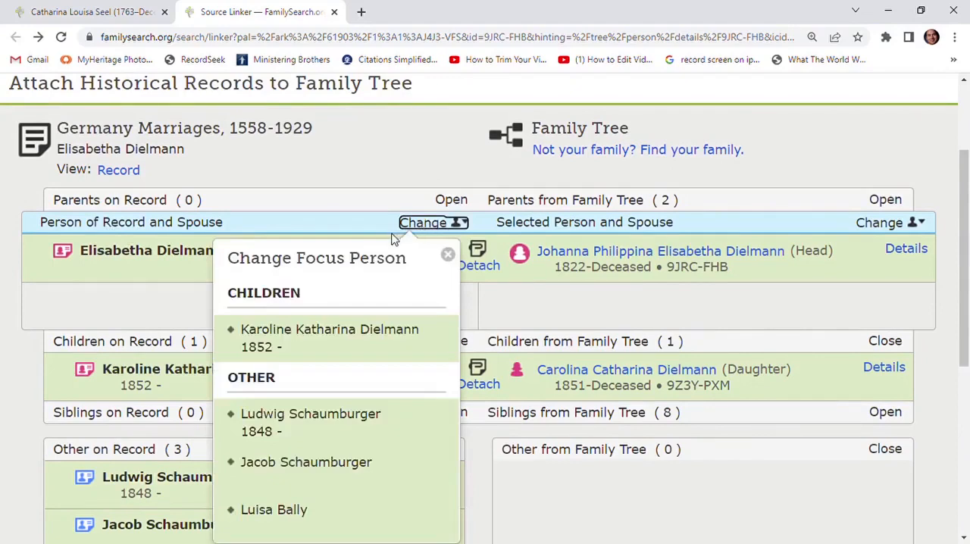
click(353, 356)
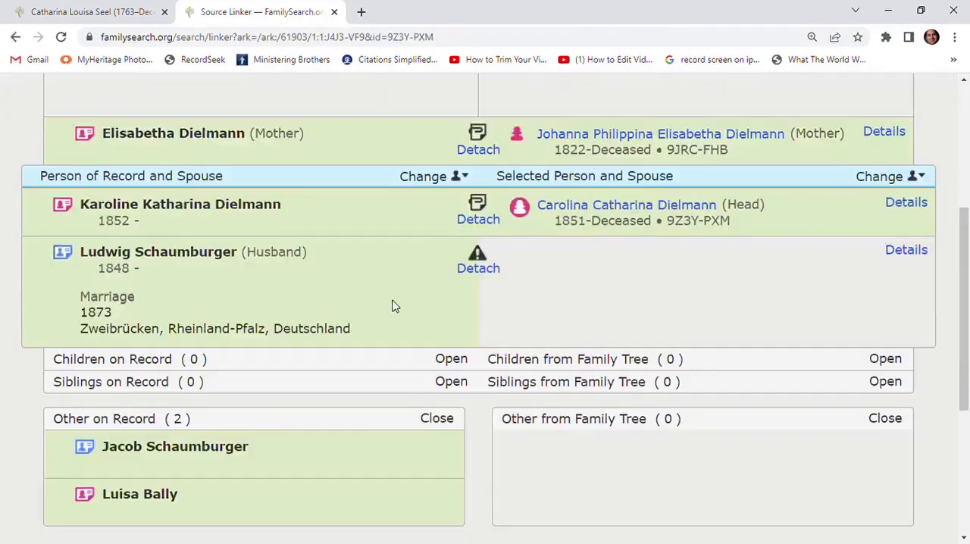
Open the Family Tree person already attached to the record's husband, copy his ID, and close his page
mouse_move(483, 273)
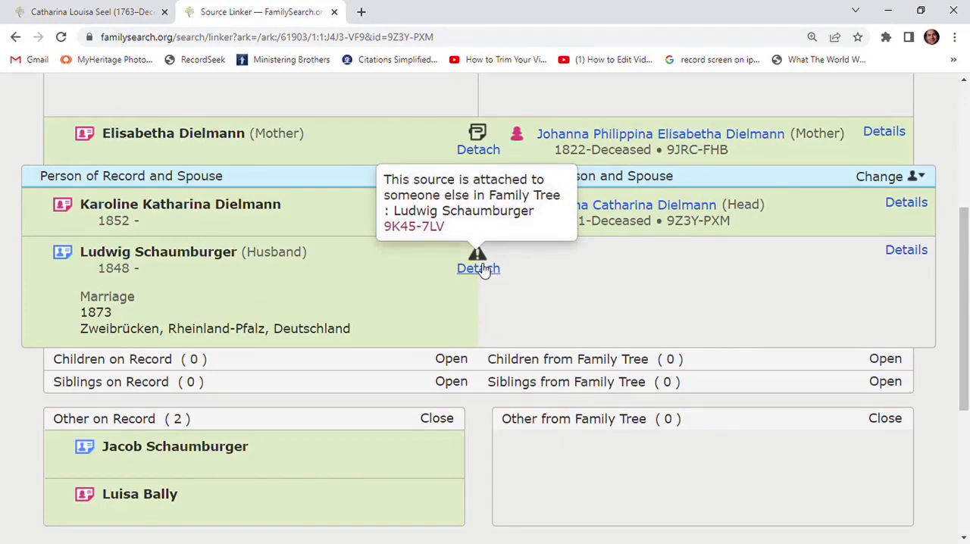
click(424, 226)
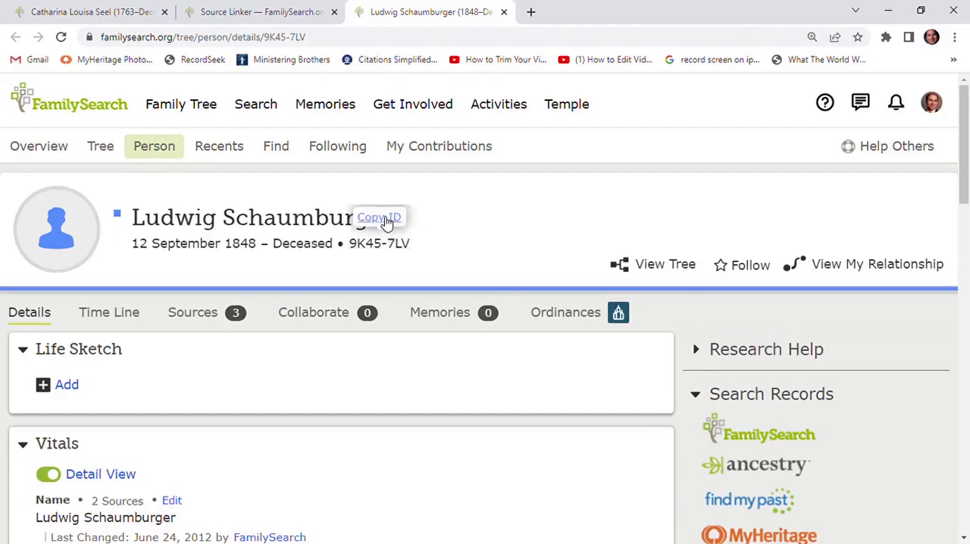
click(386, 219)
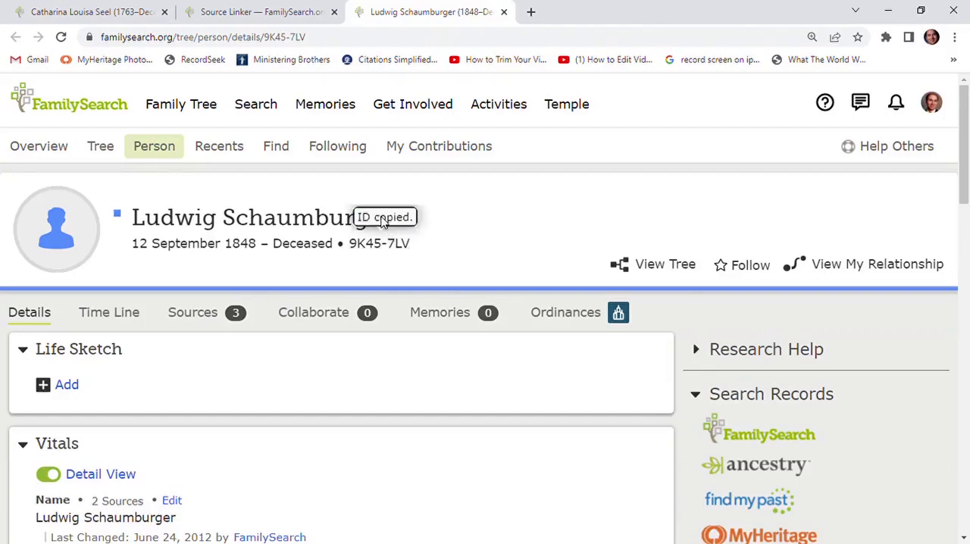
click(504, 12)
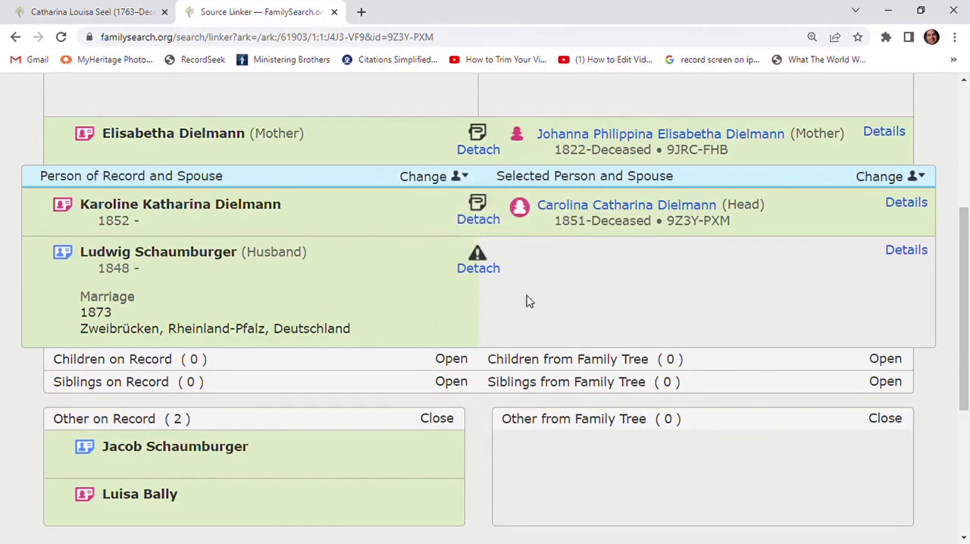
Review the attached husband's Family Members on his person page and compare his parents with the other people on the record
mouse_move(477, 254)
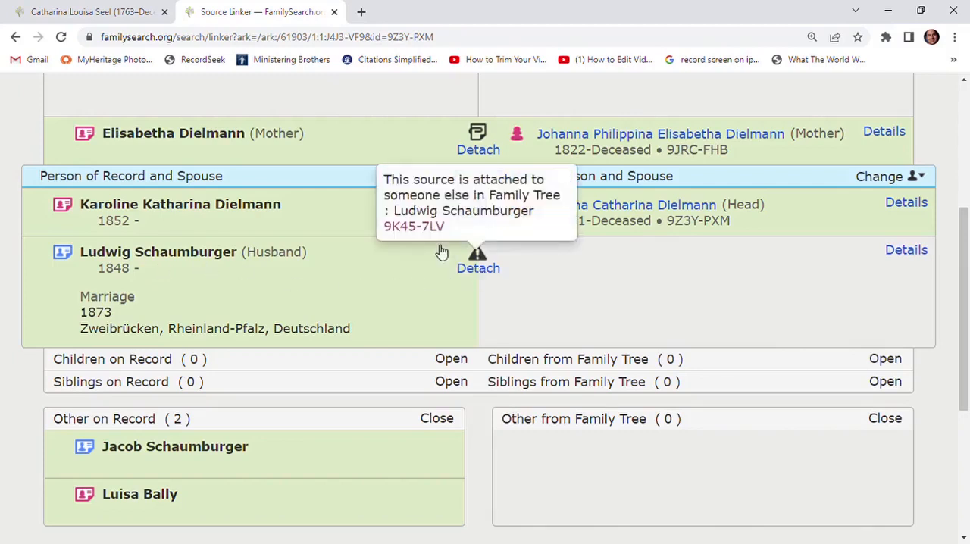
click(427, 226)
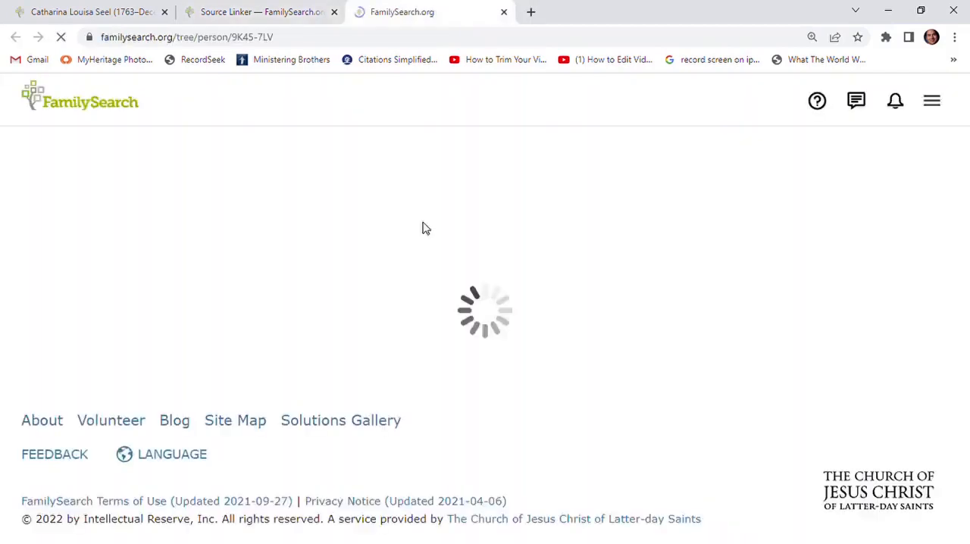
scroll(512, 279, down, 2)
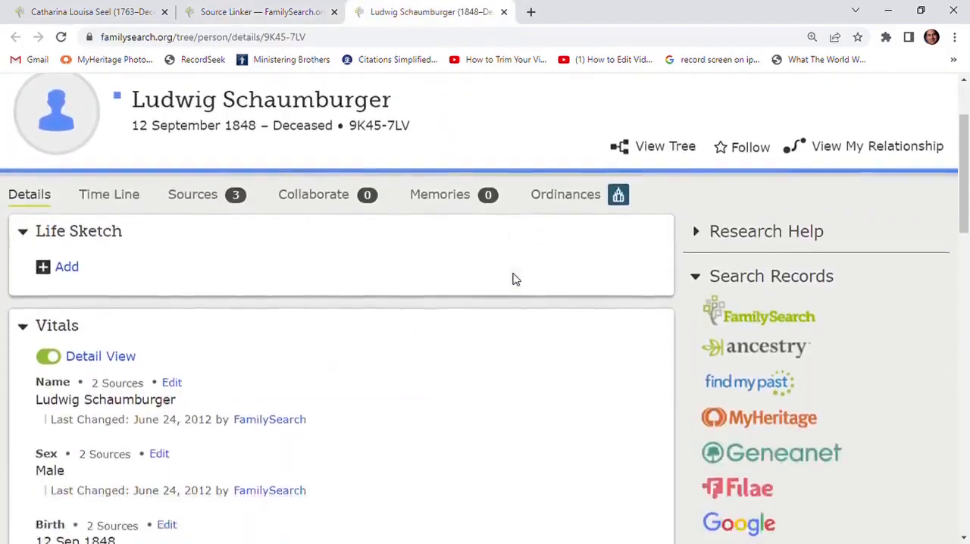
scroll(513, 279, down, 10)
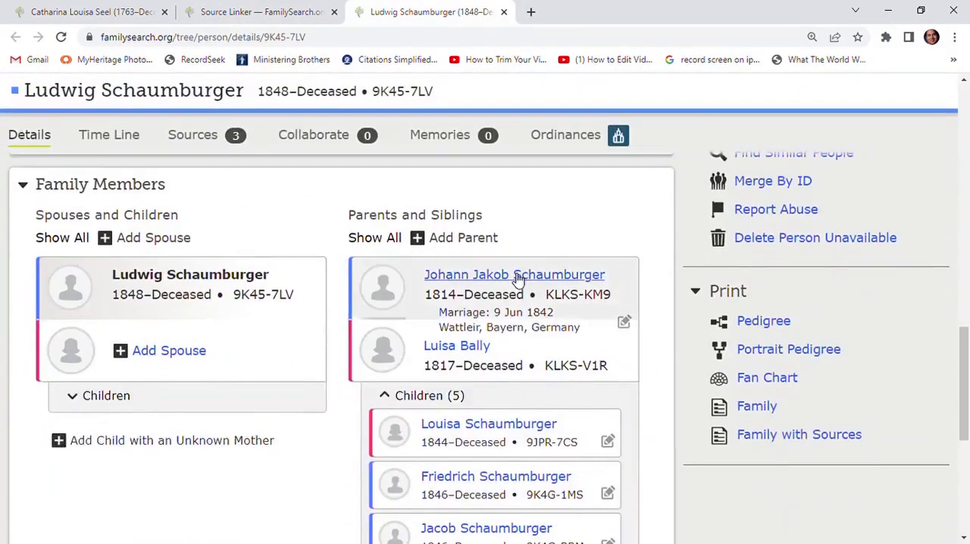
scroll(517, 278, down, 1)
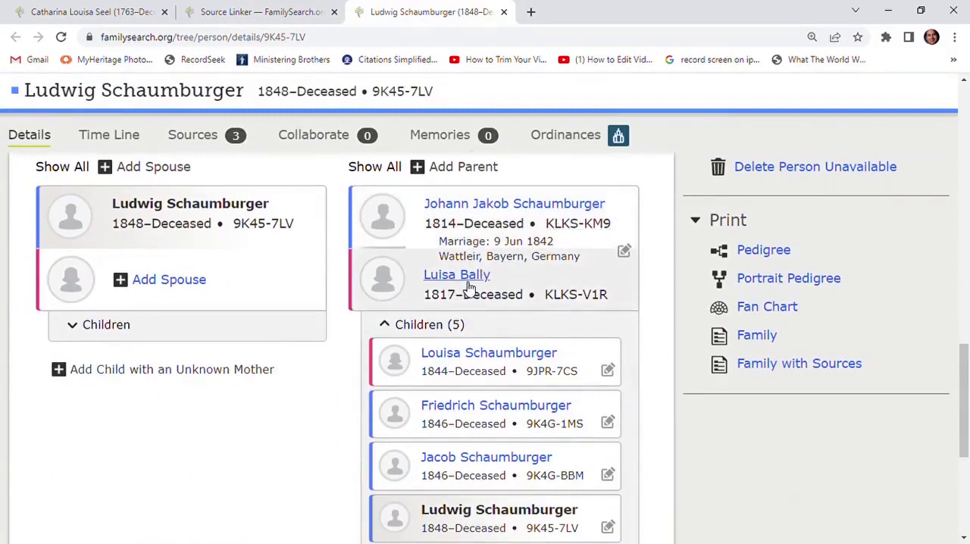
scroll(470, 281, up, 2)
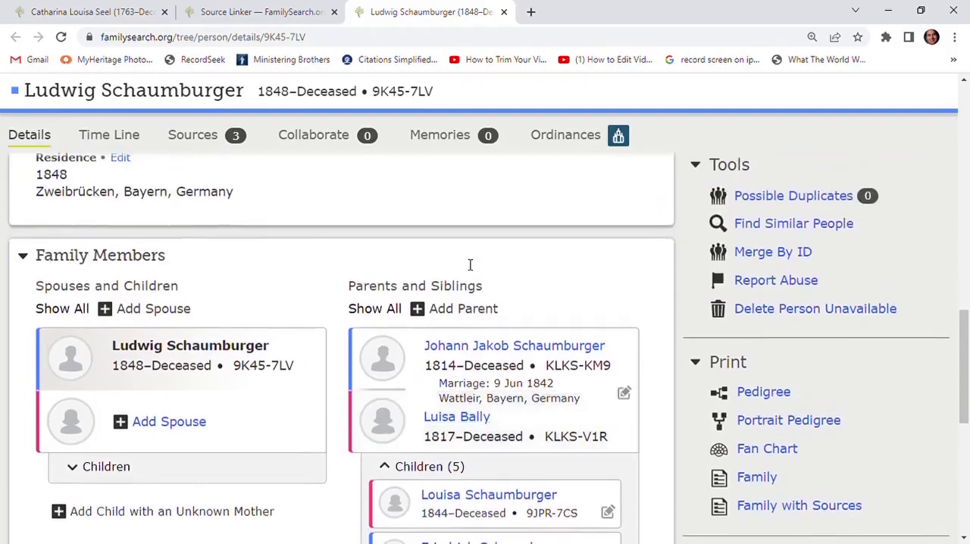
click(504, 12)
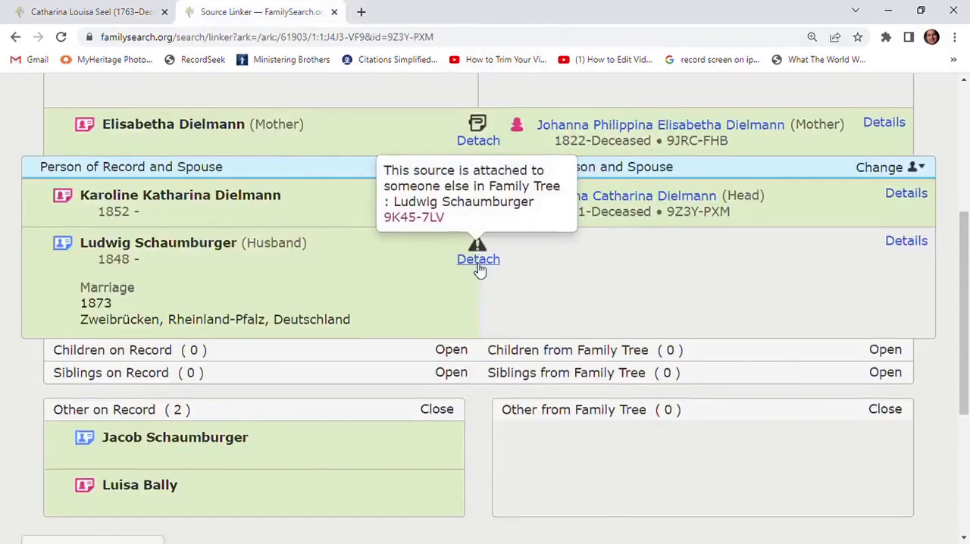
scroll(480, 271, down, 1)
mouse_move(145, 401)
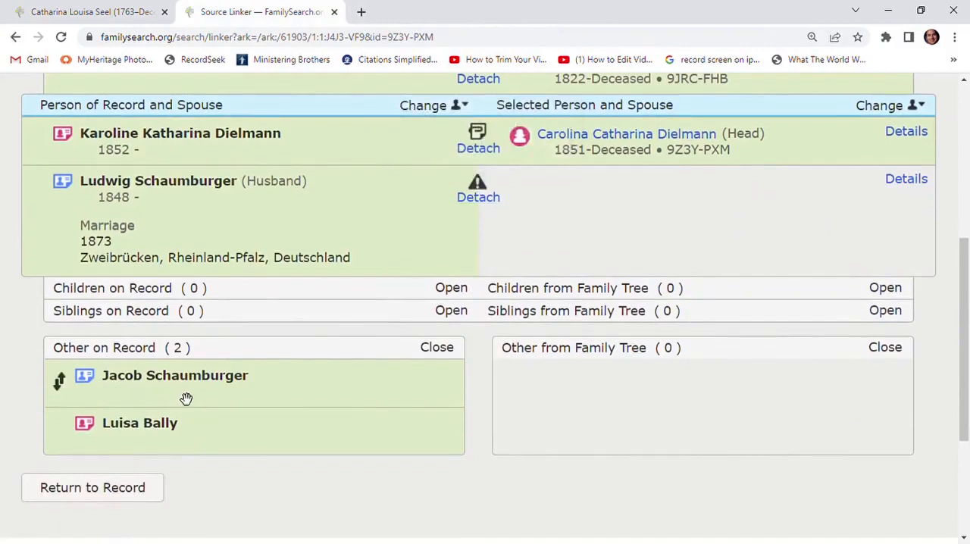
scroll(261, 423, up, 1)
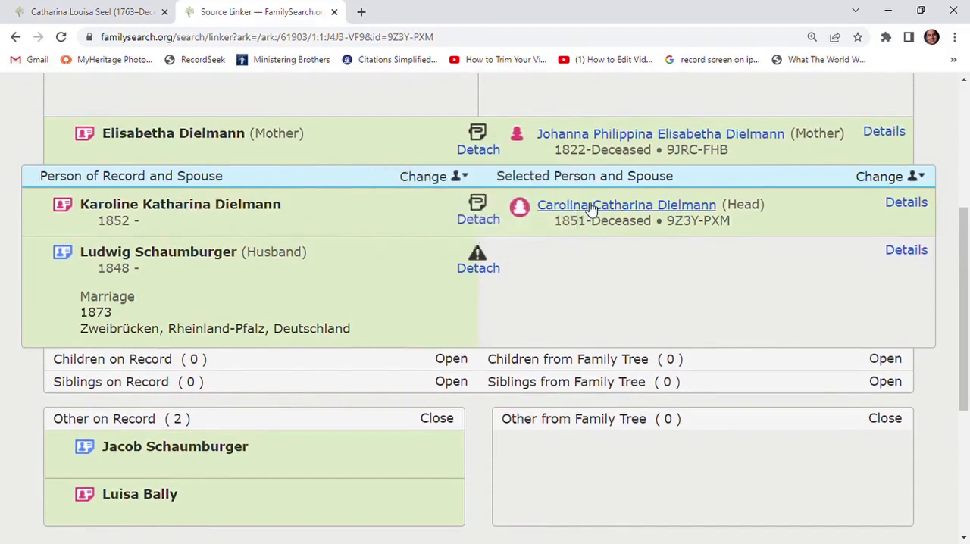
Open the Family Tree daughter's person page from the comparison and go to her Family Members section
click(588, 209)
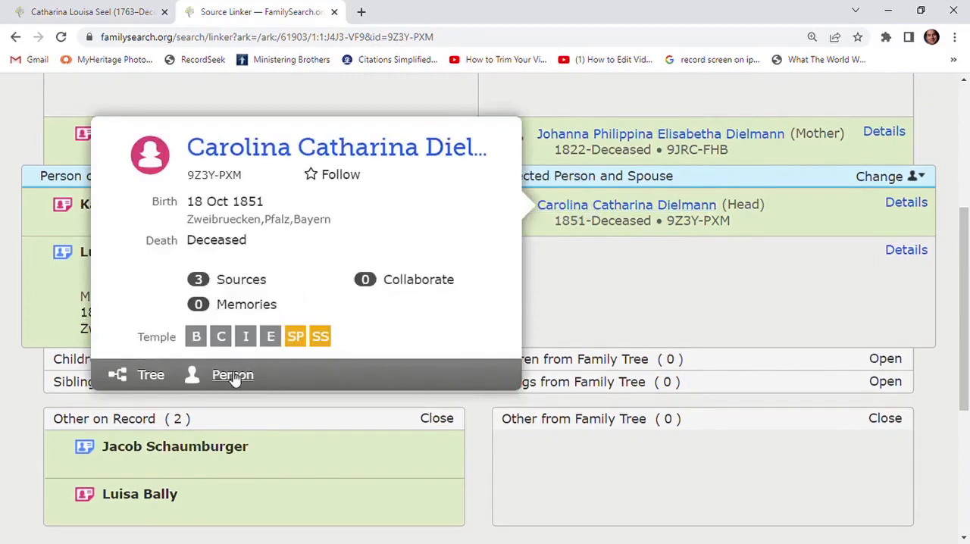
click(233, 375)
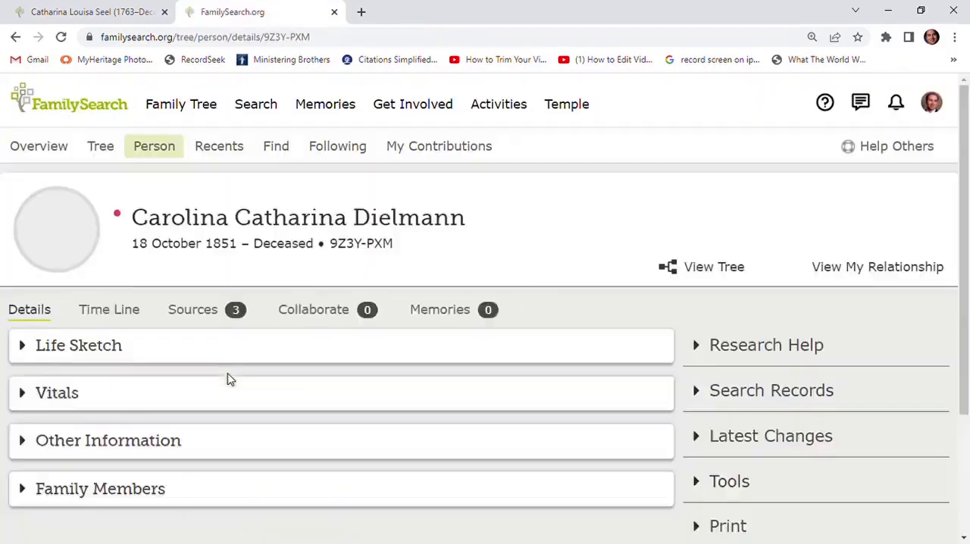
scroll(383, 311, down, 3)
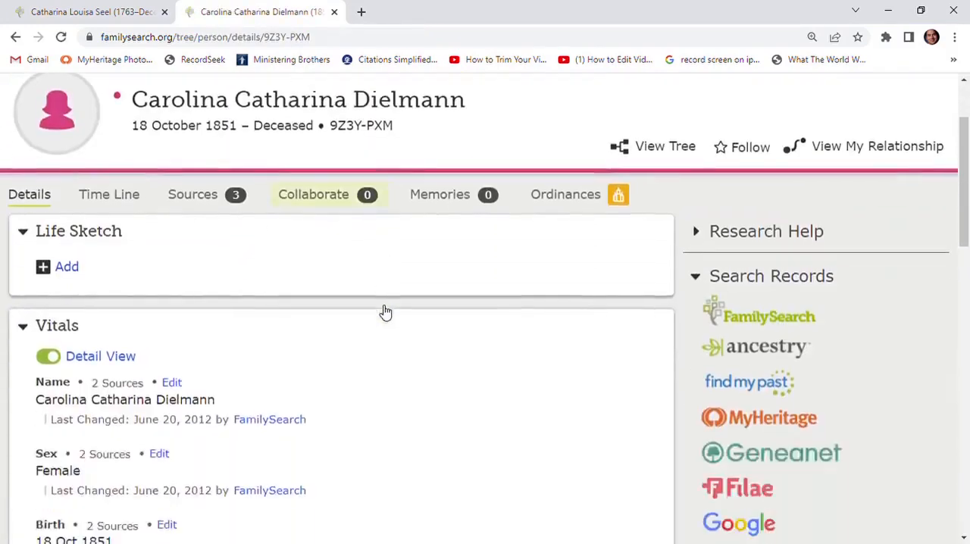
scroll(383, 311, down, 9)
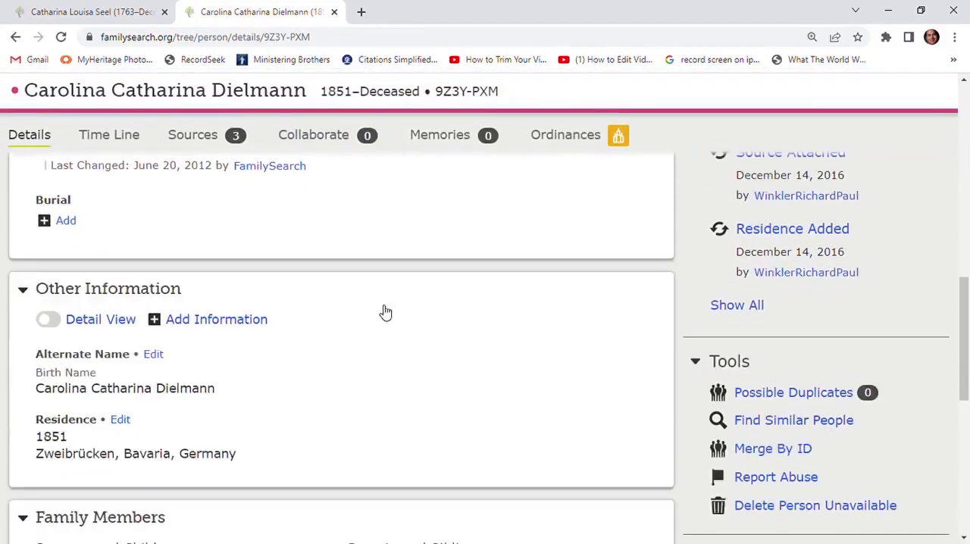
scroll(382, 311, down, 3)
scroll(385, 314, up, 2)
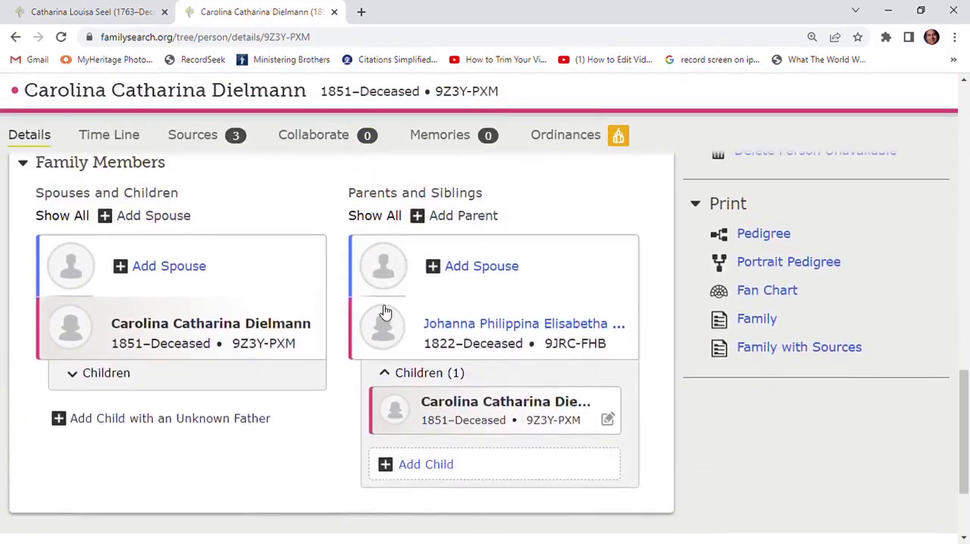
scroll(222, 290, down, 1)
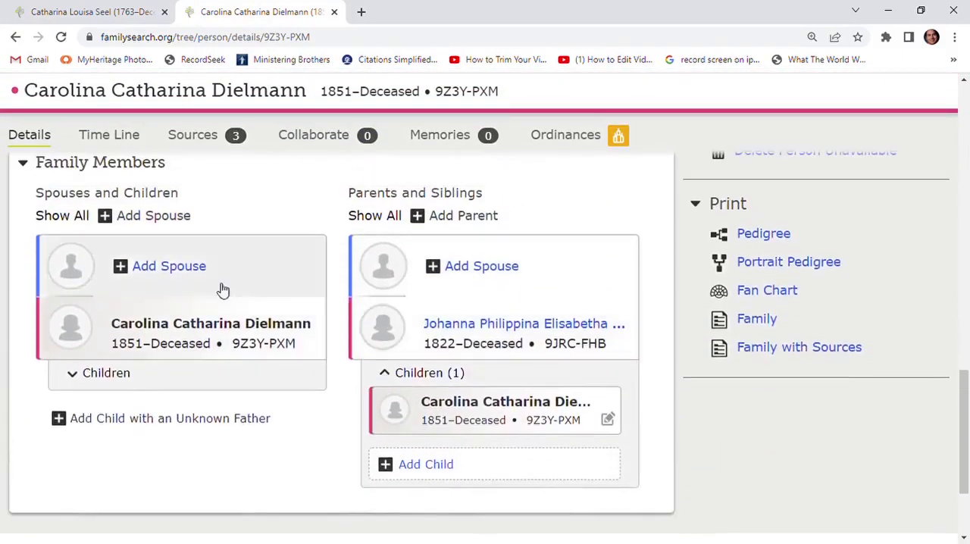
Add a spouse to the daughter by ID number, using the husband's copied ID and accepting the matching person
click(172, 267)
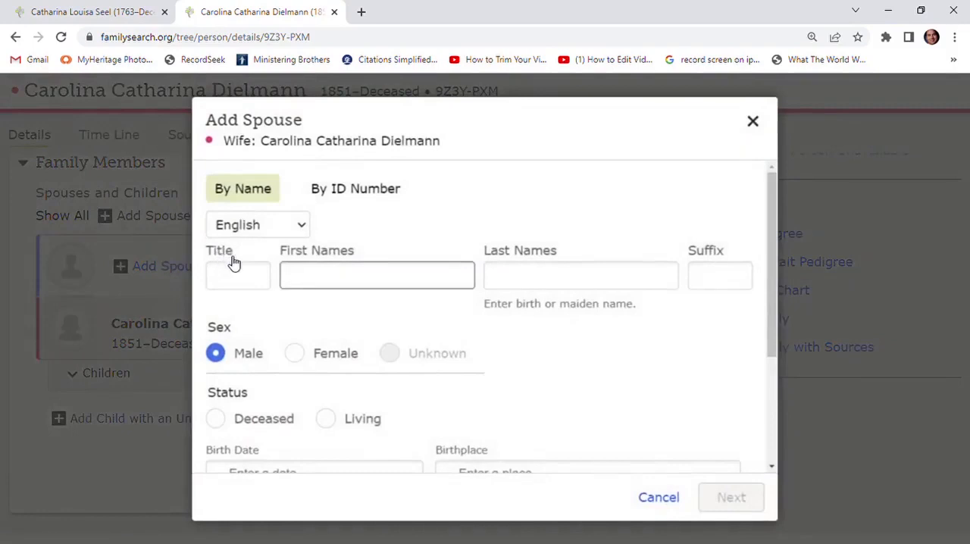
click(347, 191)
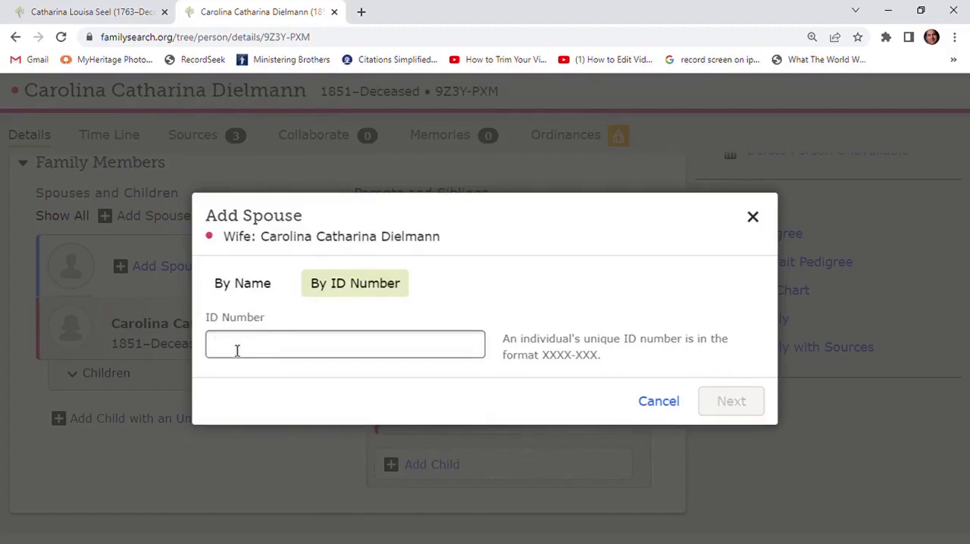
text(9K45-7LV)
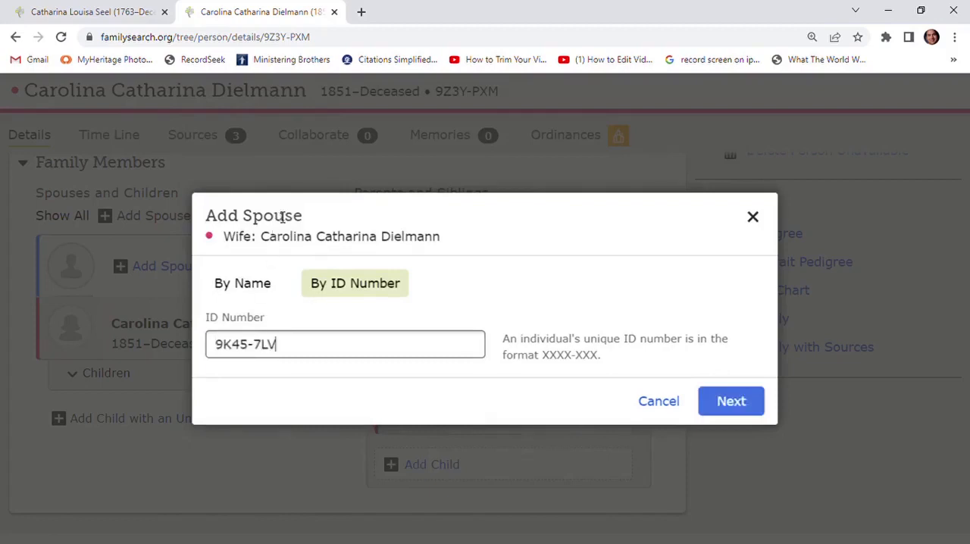
click(732, 405)
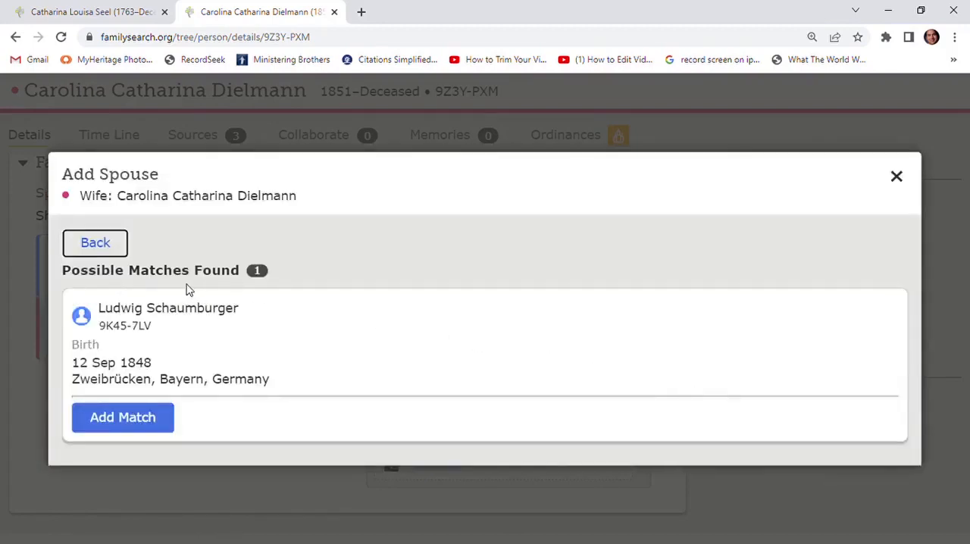
click(125, 419)
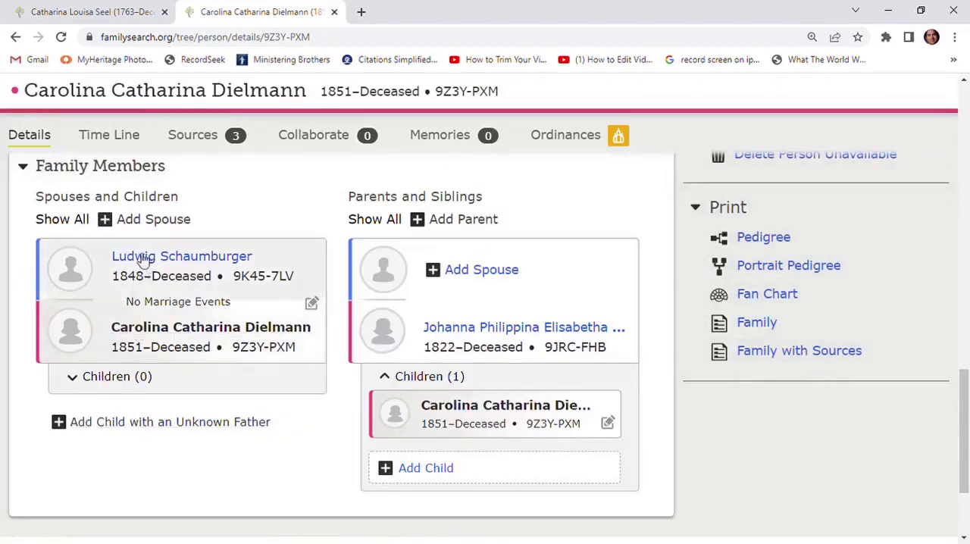
Return to the Source Linker comparison and reload it to include the daughter's added husband
click(15, 37)
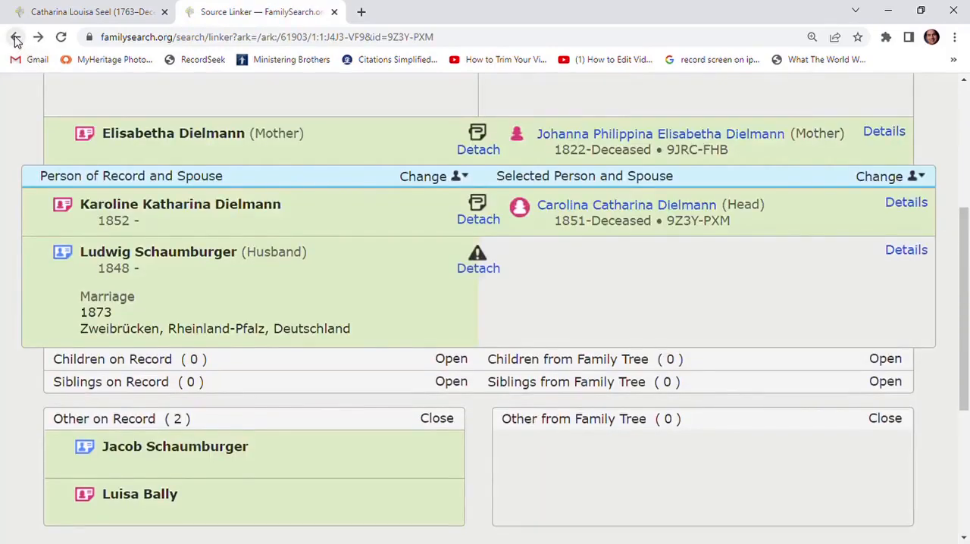
scroll(310, 317, up, 1)
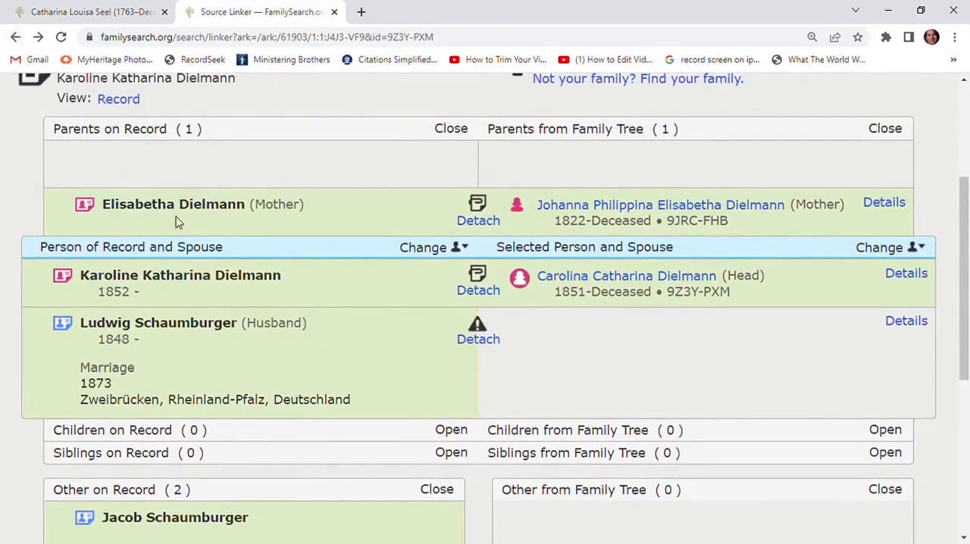
click(62, 37)
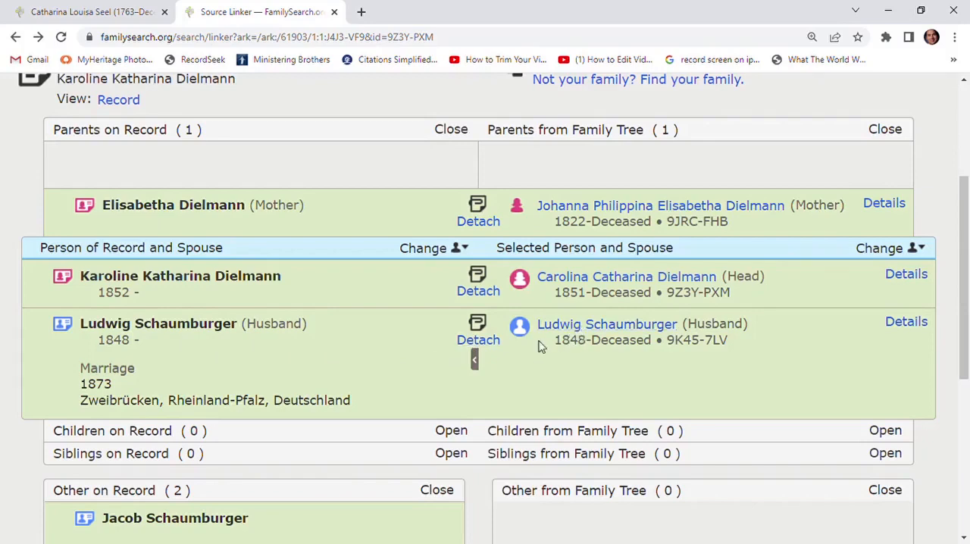
Change the record's focus person to the husband and compare his parents with those in the Family Tree
scroll(376, 378, down, 1)
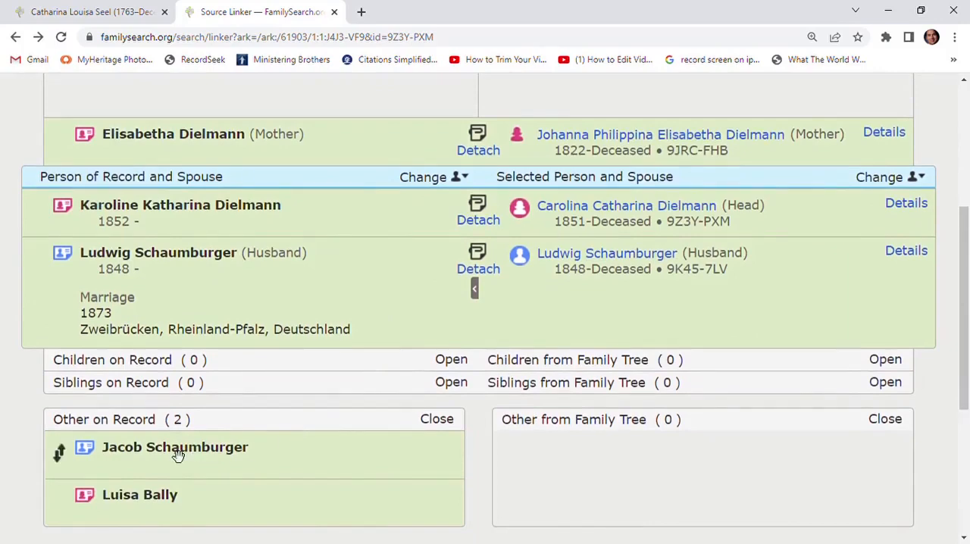
scroll(241, 472, up, 2)
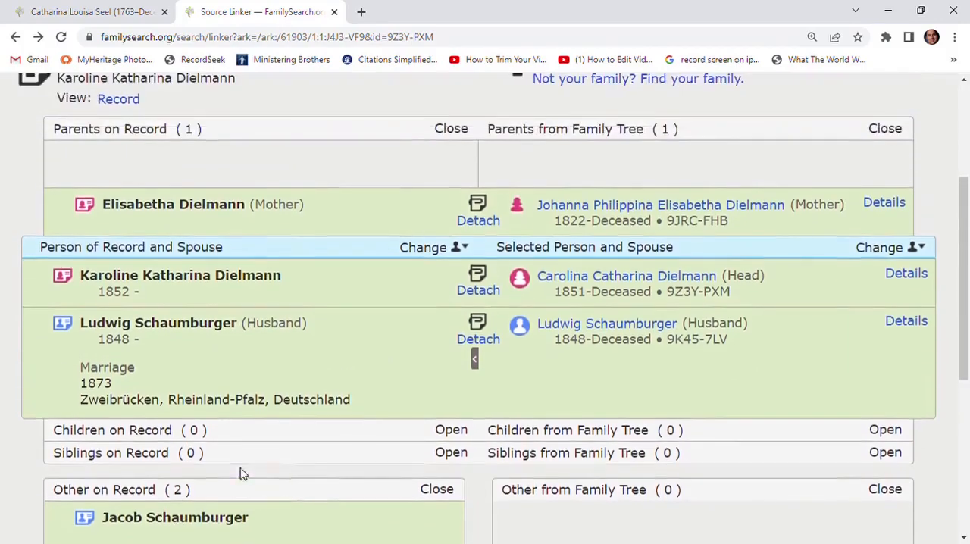
scroll(250, 473, down, 2)
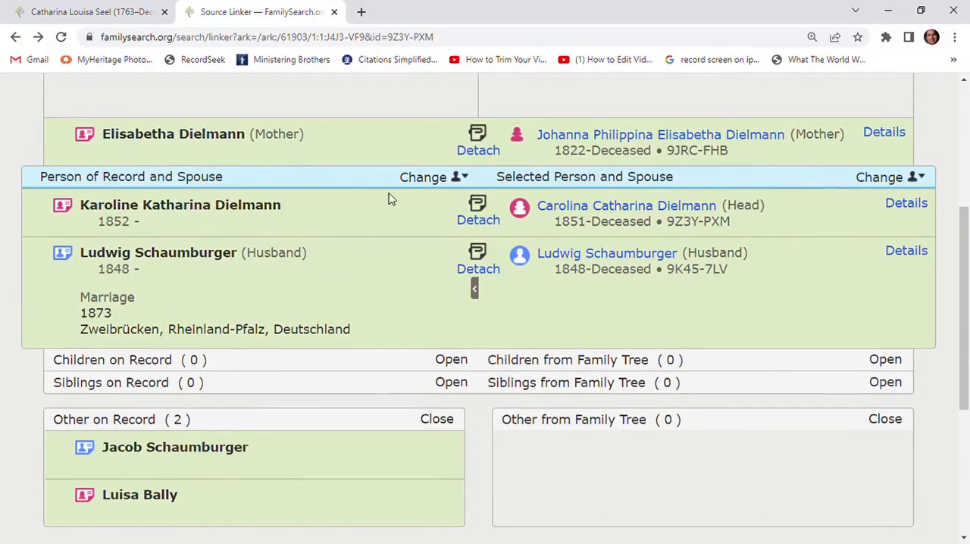
click(426, 179)
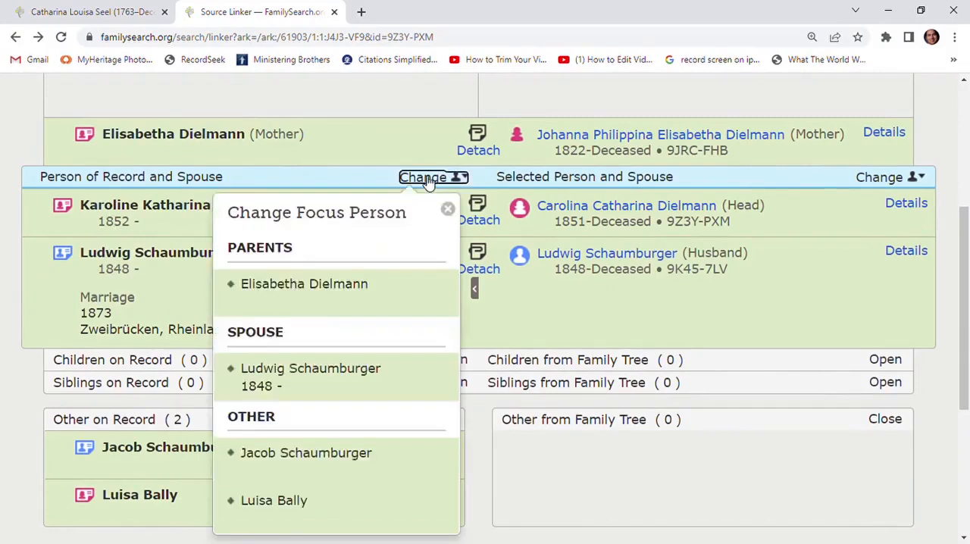
click(331, 375)
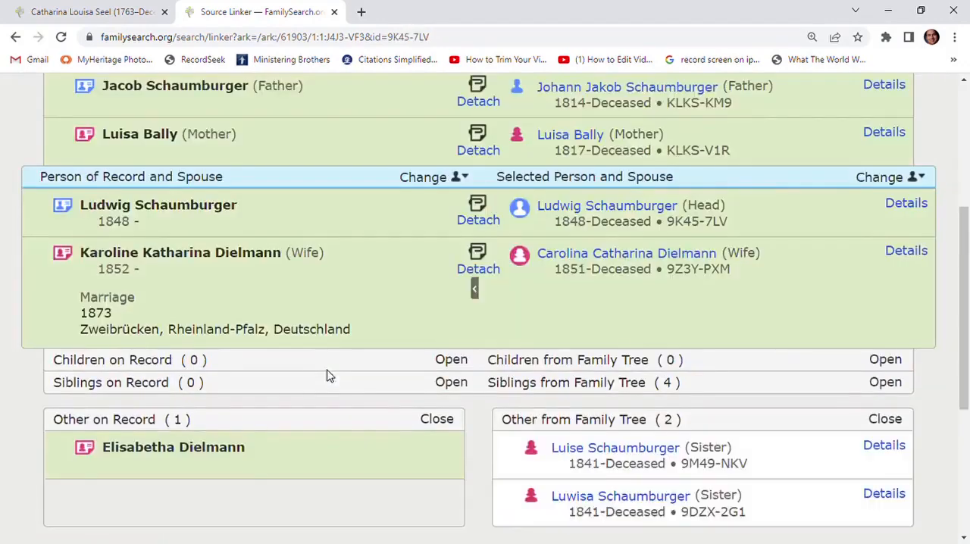
scroll(329, 373, up, 1)
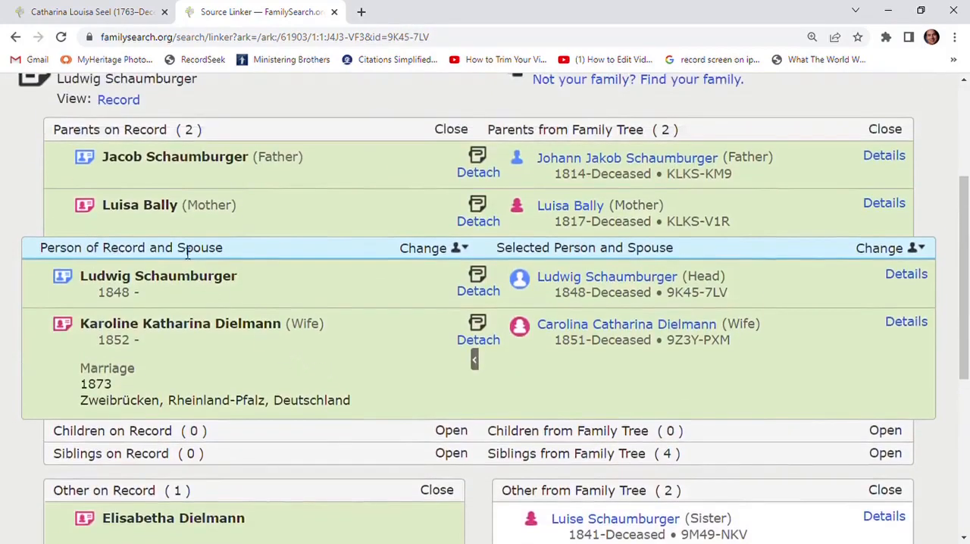